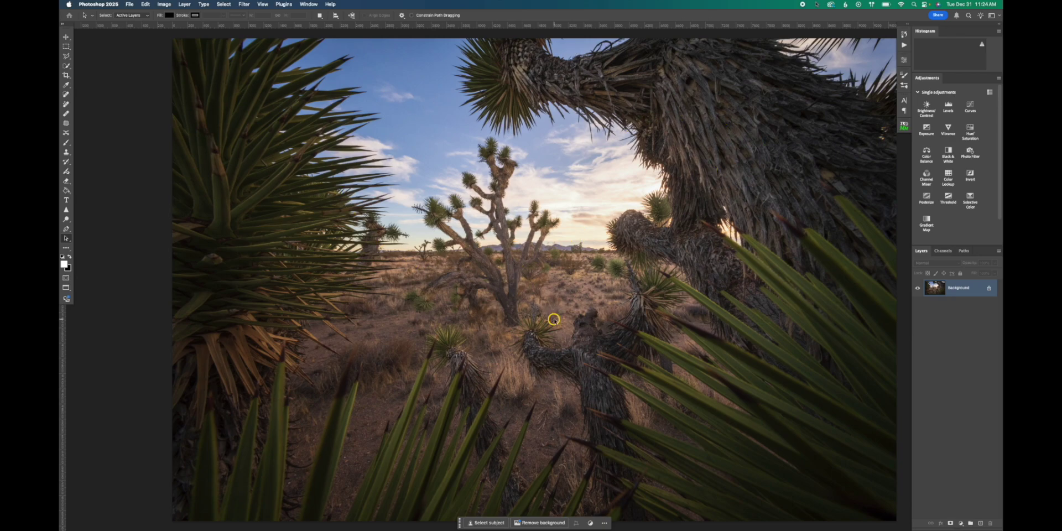
- Select the sky automatically and add a Color Balance adjustment layer masked by that selection
left_click(224, 4)
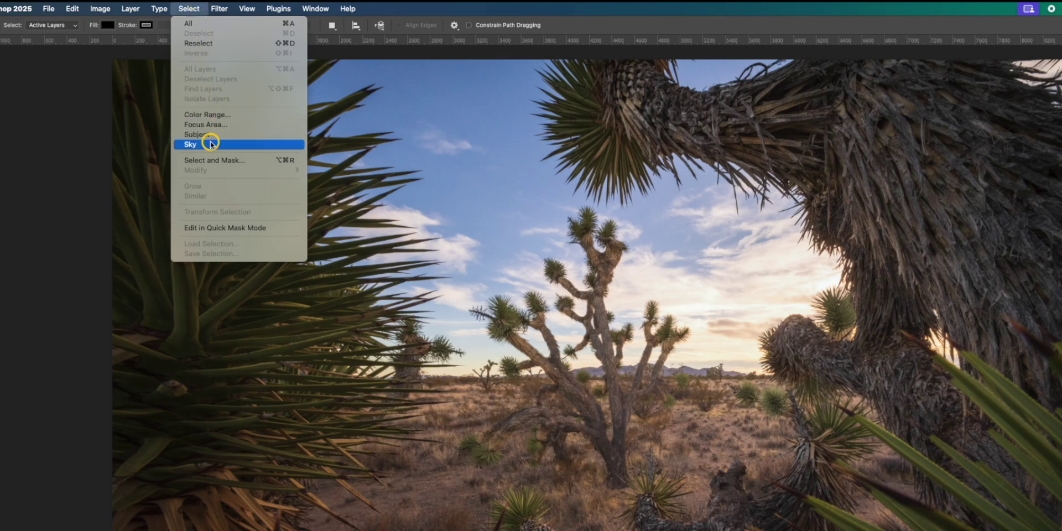
left_click(210, 144)
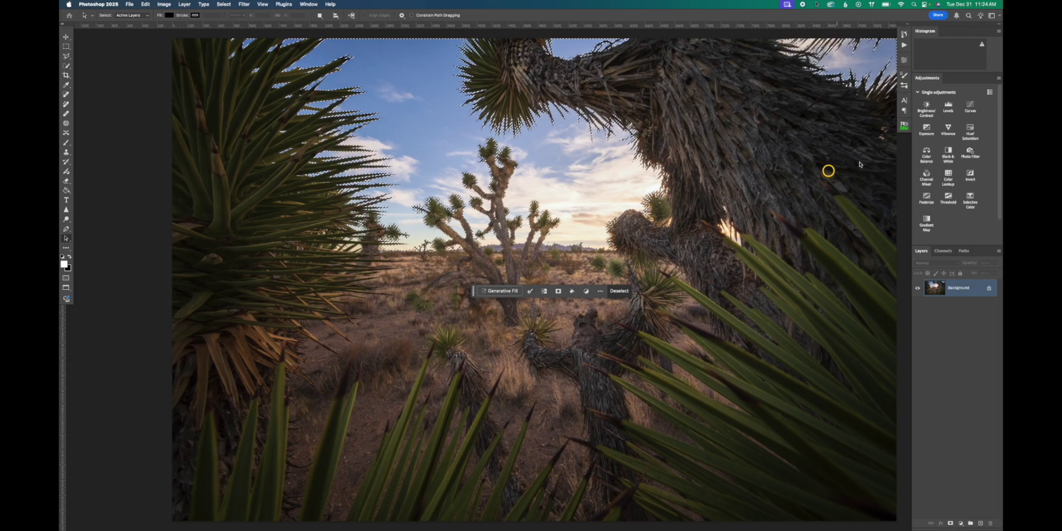
left_click(926, 153)
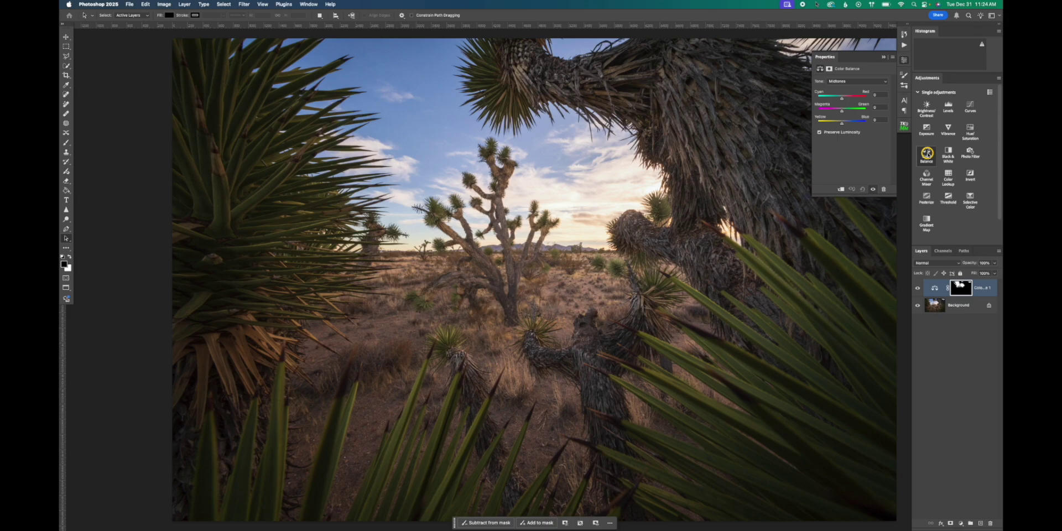
- Display the Color Balance layer's mask on its own and examine its edges around the branches, leaves and horizon
left_click(958, 286)
left_click(958, 286, "alt")
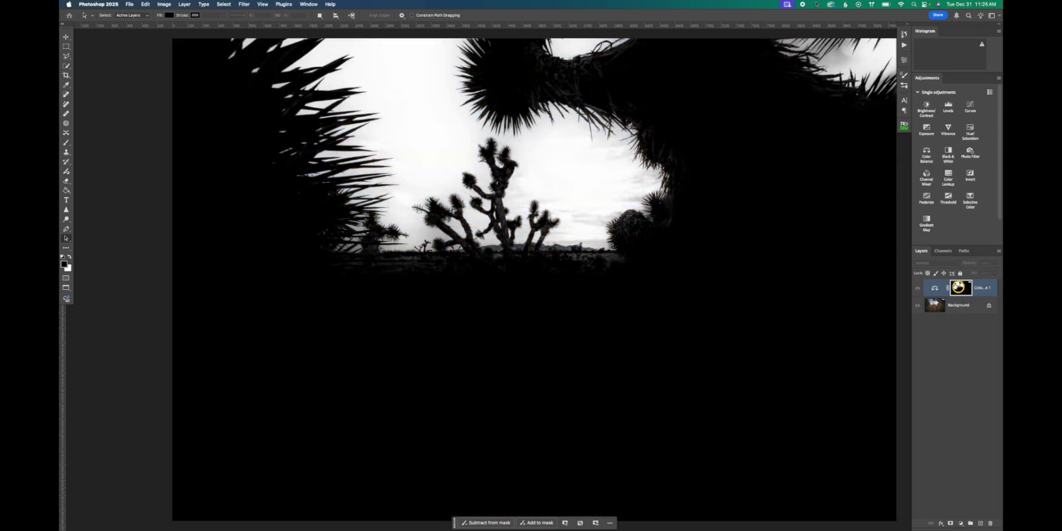
key("super+plus")
key("super+plus")
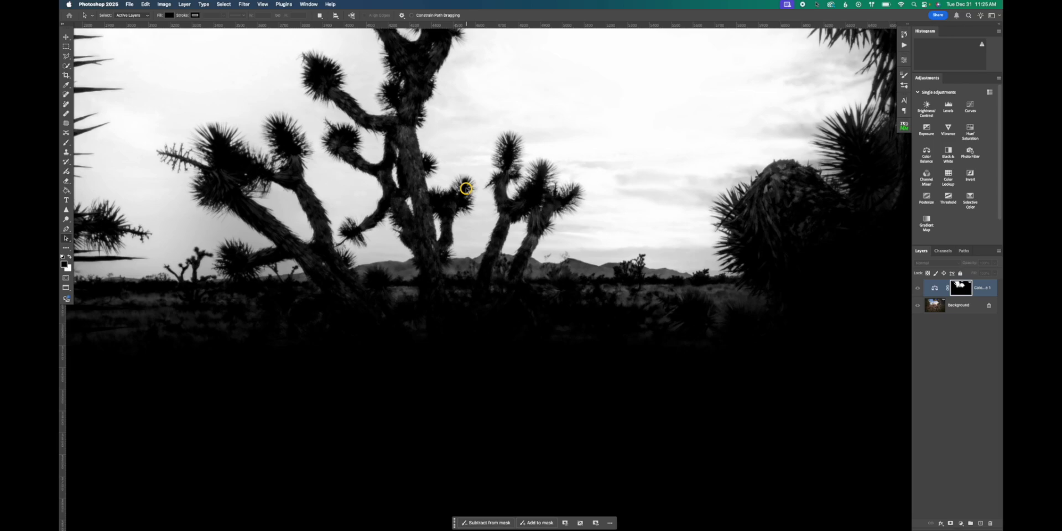
scroll(467, 189, "left", 5)
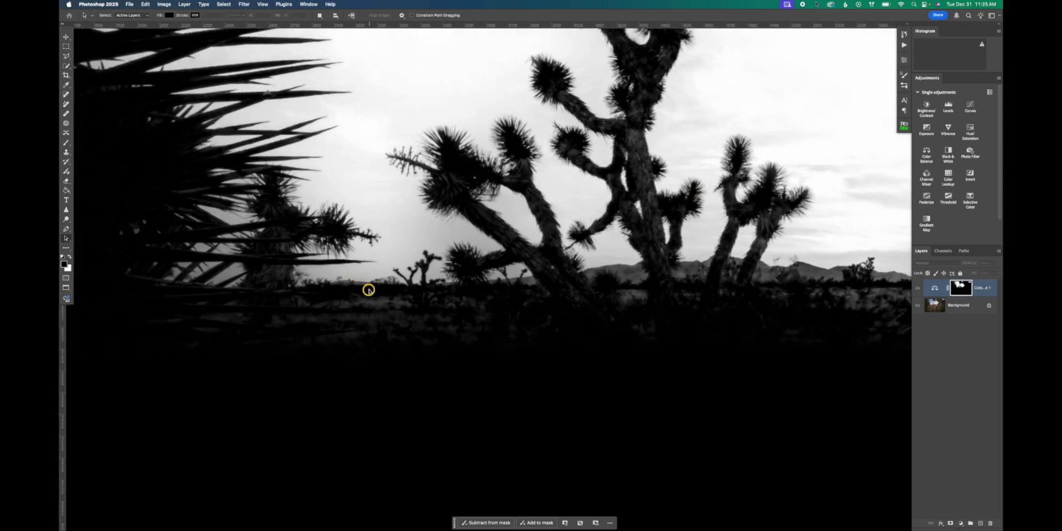
scroll(368, 289, "left", 3)
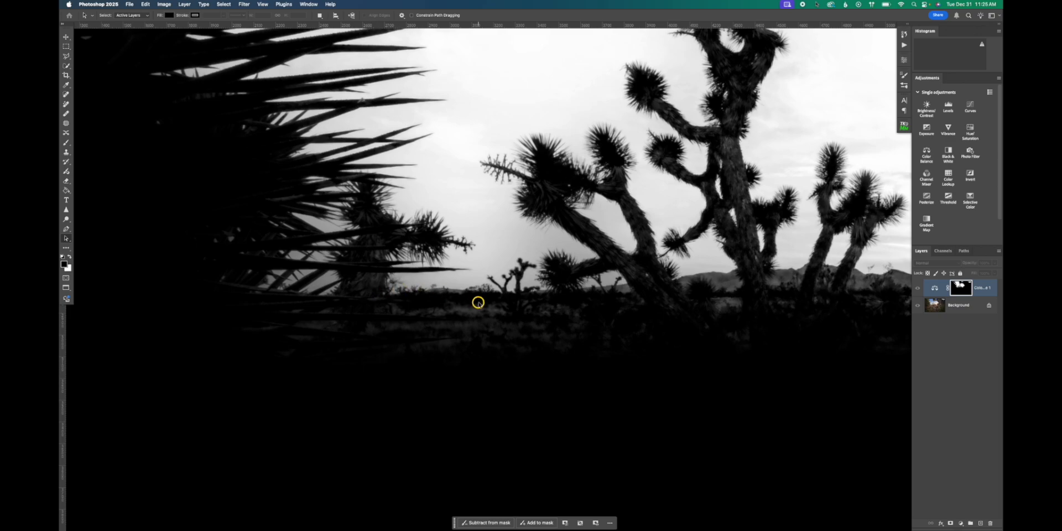
scroll(478, 302, "up", 5)
scroll(683, 259, "up", 5)
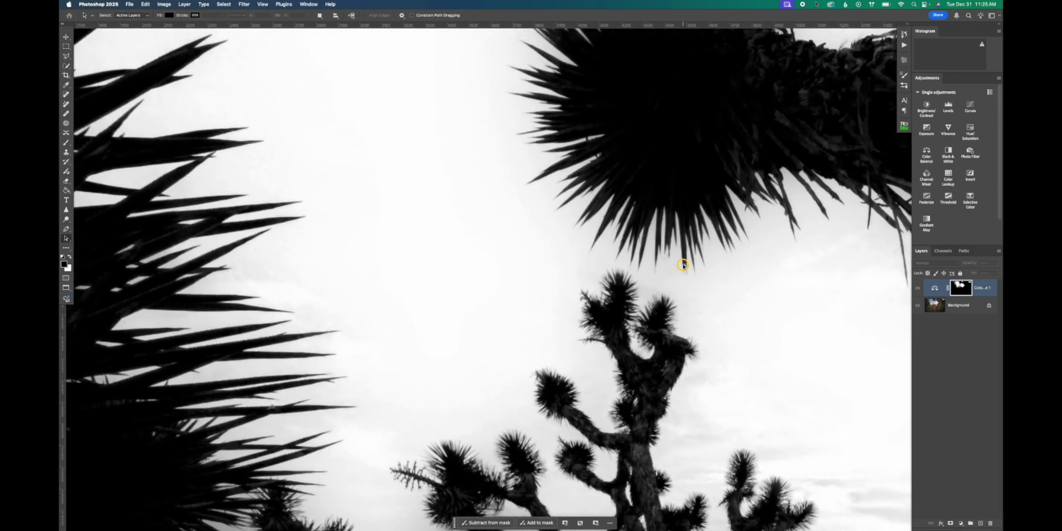
scroll(684, 261, "right", 8)
scroll(684, 264, "up", 2)
scroll(684, 264, "right", 15)
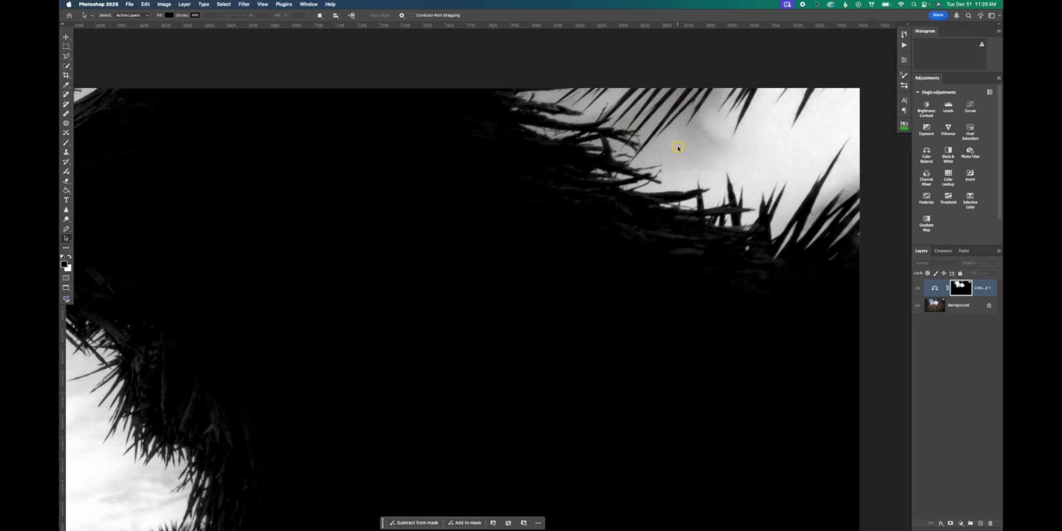
scroll(678, 148, "down", 2)
scroll(678, 149, "left", 15)
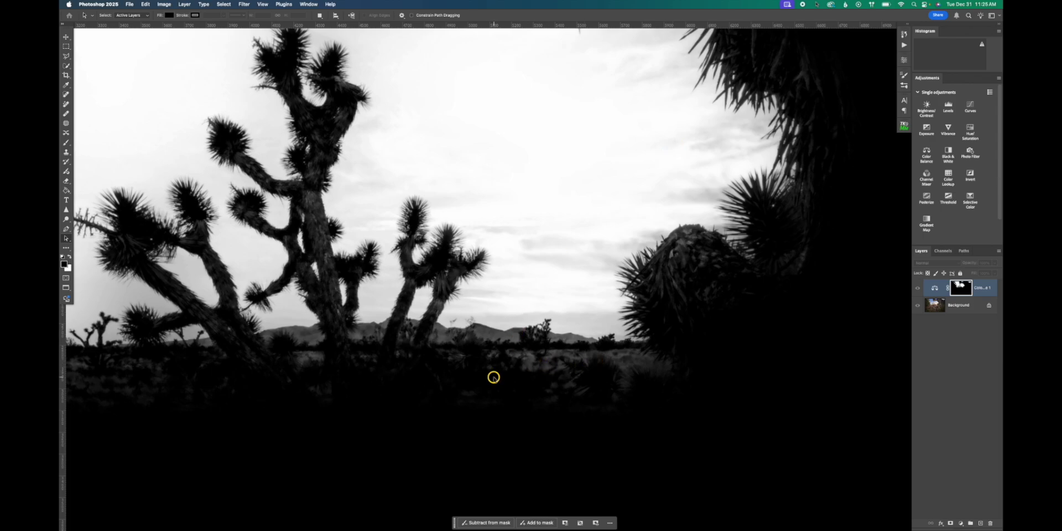
- Delete the Color Balance adjustment layer together with its sky mask
key("super+0")
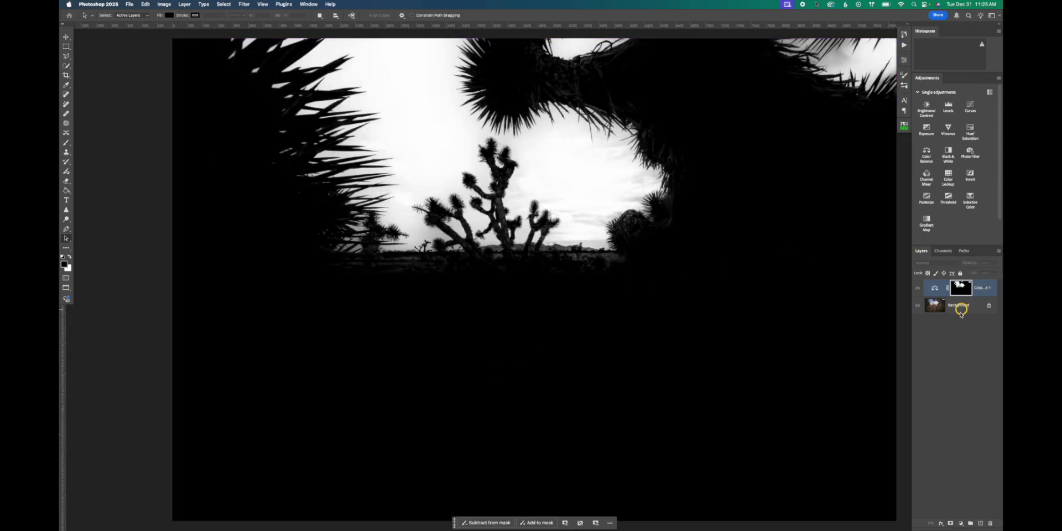
key("Delete")
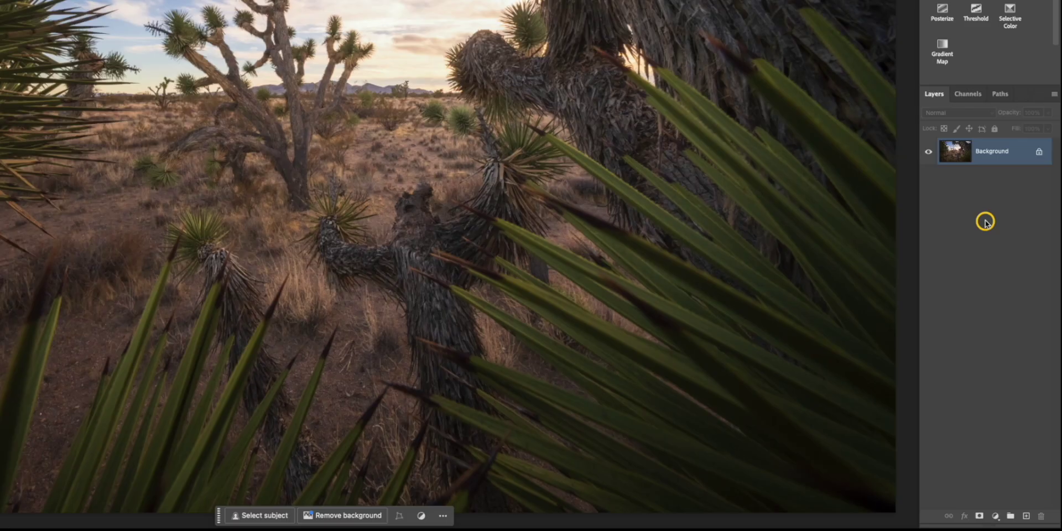
- Duplicate the Blue channel to use as the basis for a sky mask
left_click(946, 253)
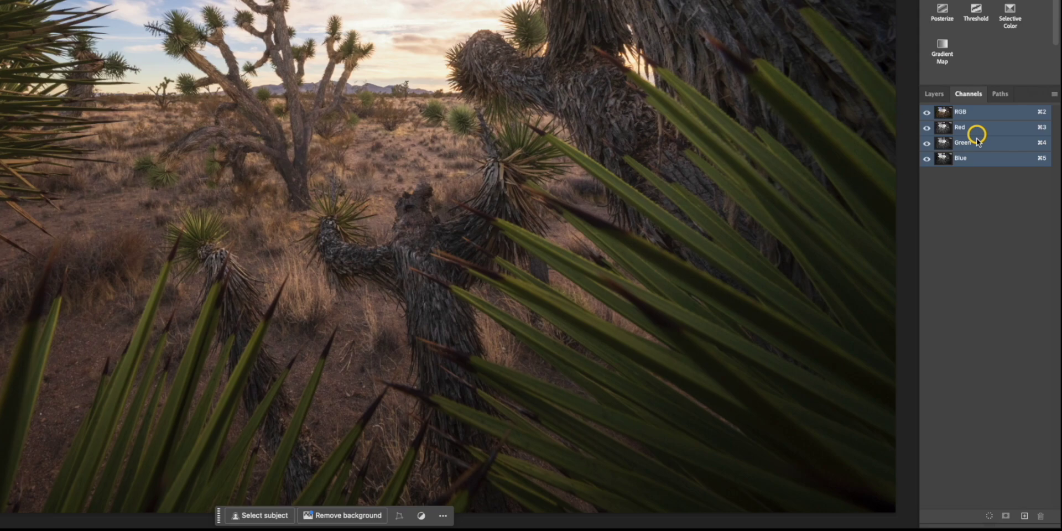
left_click(974, 159)
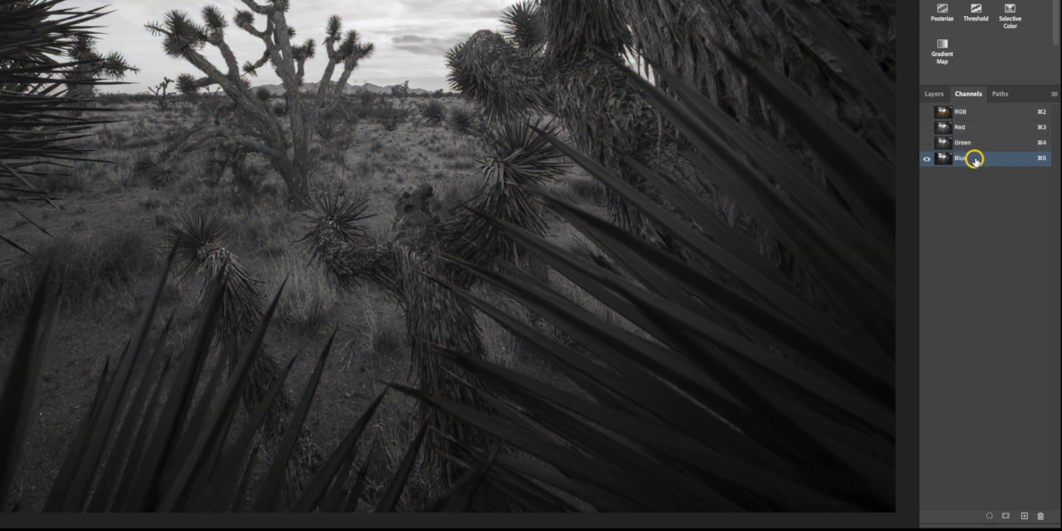
left_click_drag(974, 160, 1033, 516)
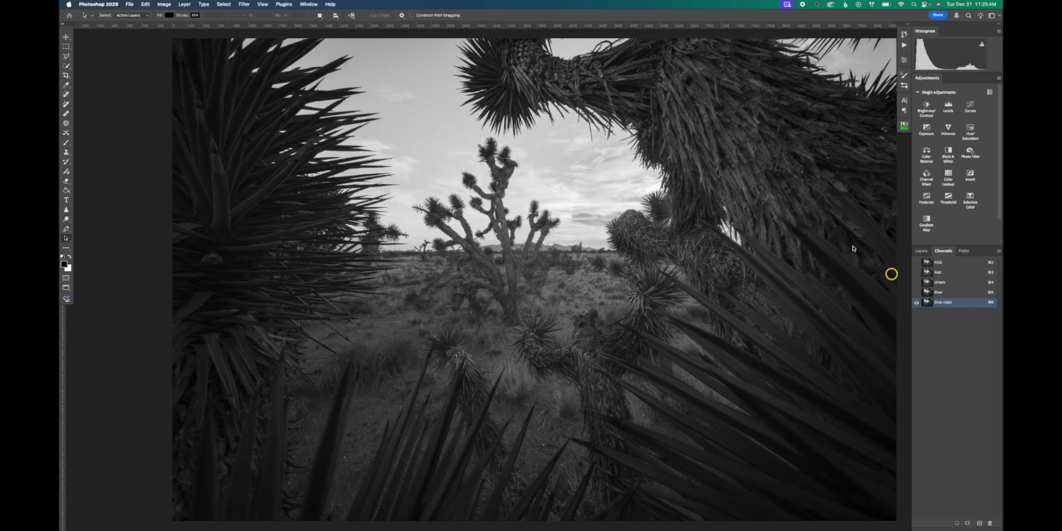
- Apply Levels to the Blue copy channel with input black at 118 and input white at 143
left_click(164, 7)
mouse_move(178, 39)
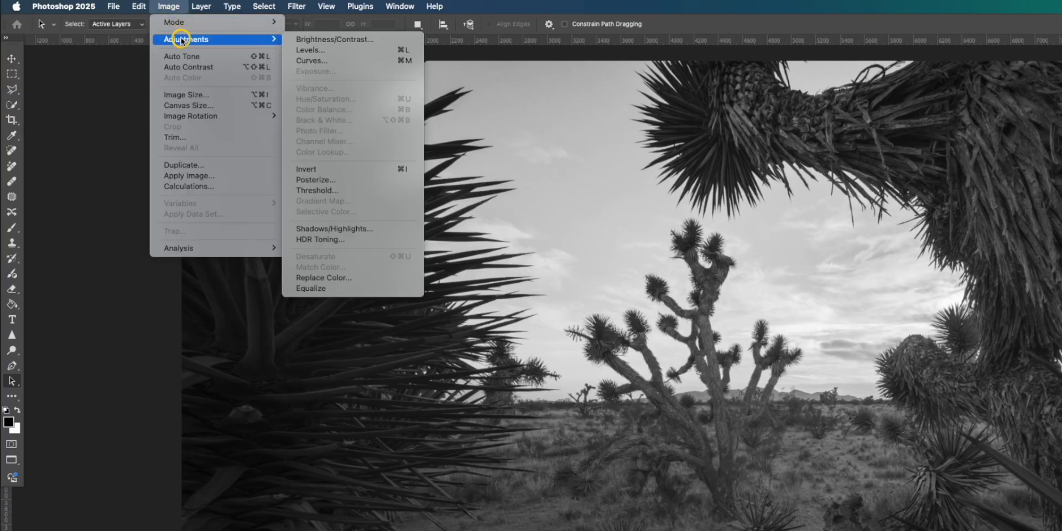
left_click(315, 51)
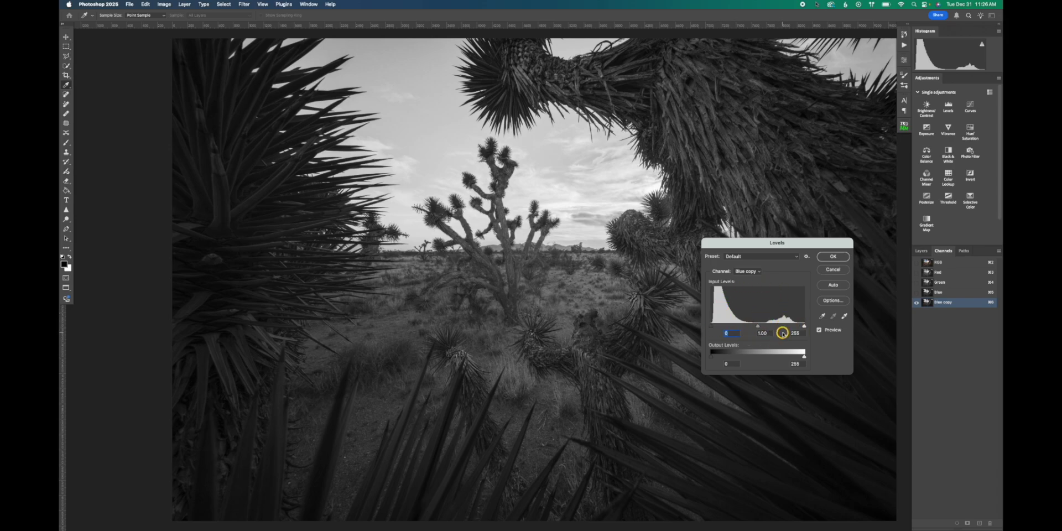
left_click_drag(712, 326, 736, 328)
left_click_drag(804, 327, 763, 330)
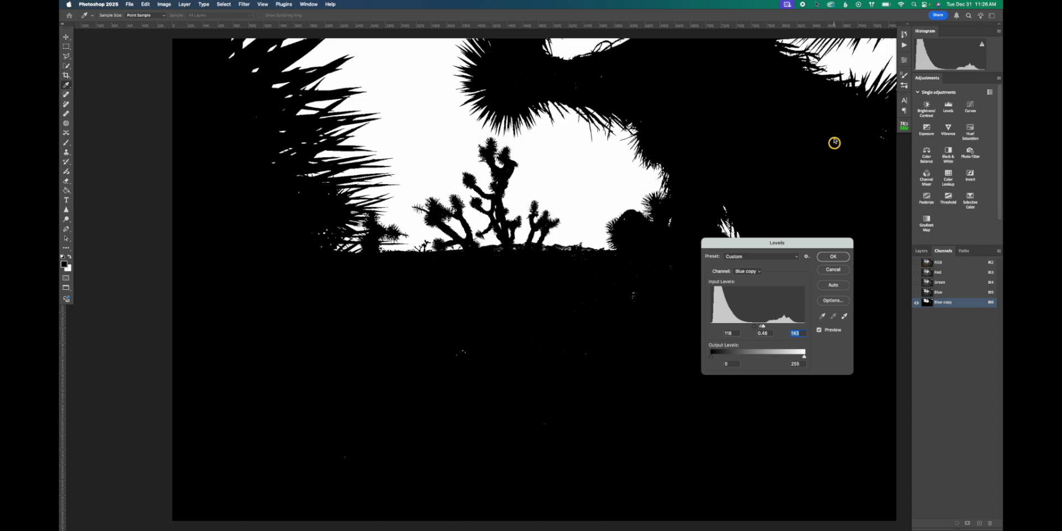
left_click(837, 258)
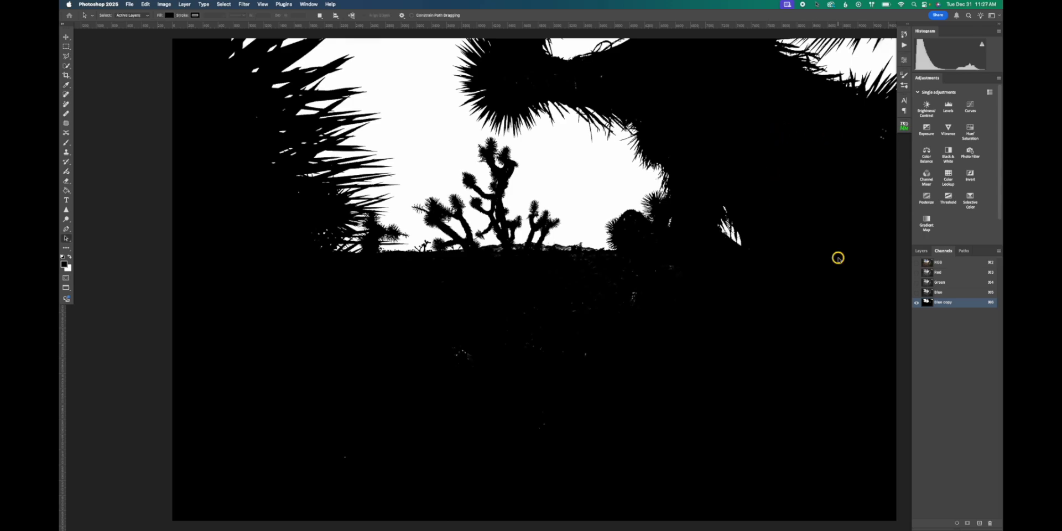
- Paint black over white specks in the desert foreground of the Blue copy channel with a brush at 100% hardness
key("super+equal")
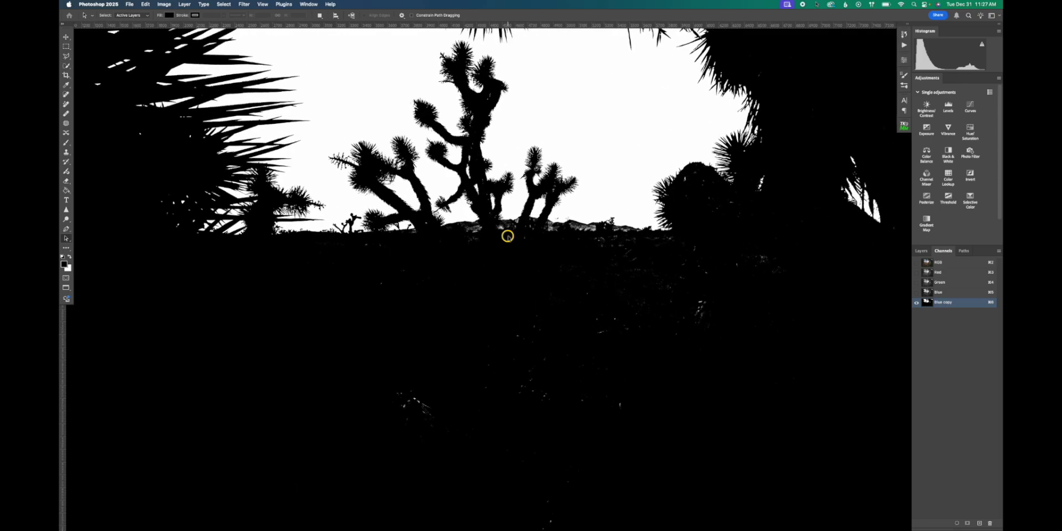
scroll(508, 236, "up", 5)
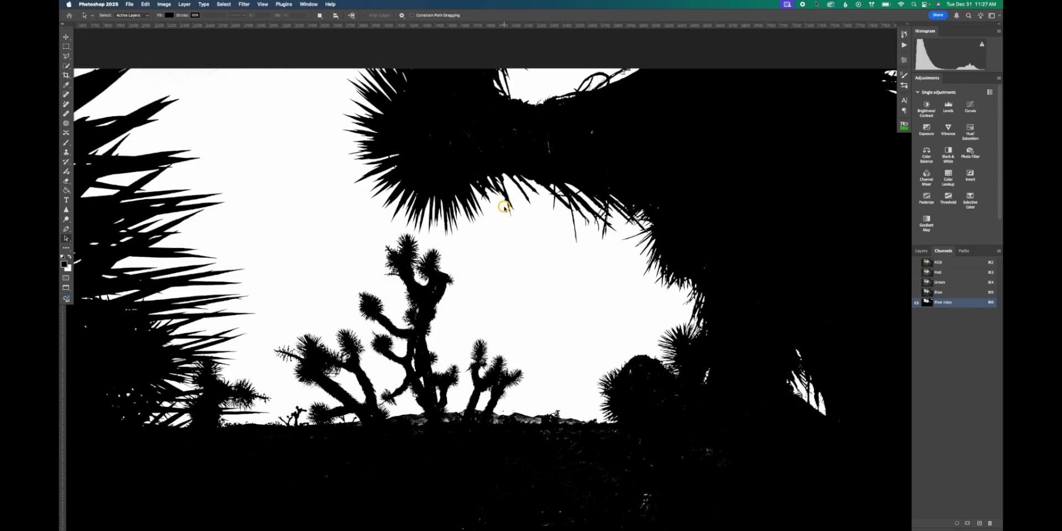
scroll(504, 207, "right", 10)
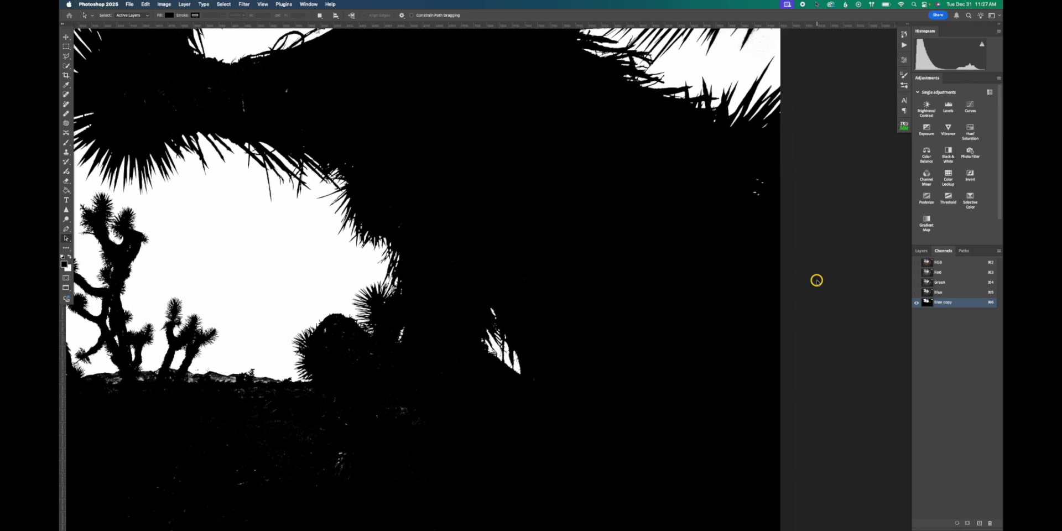
scroll(813, 281, "down", 6)
scroll(349, 349, "left", 4)
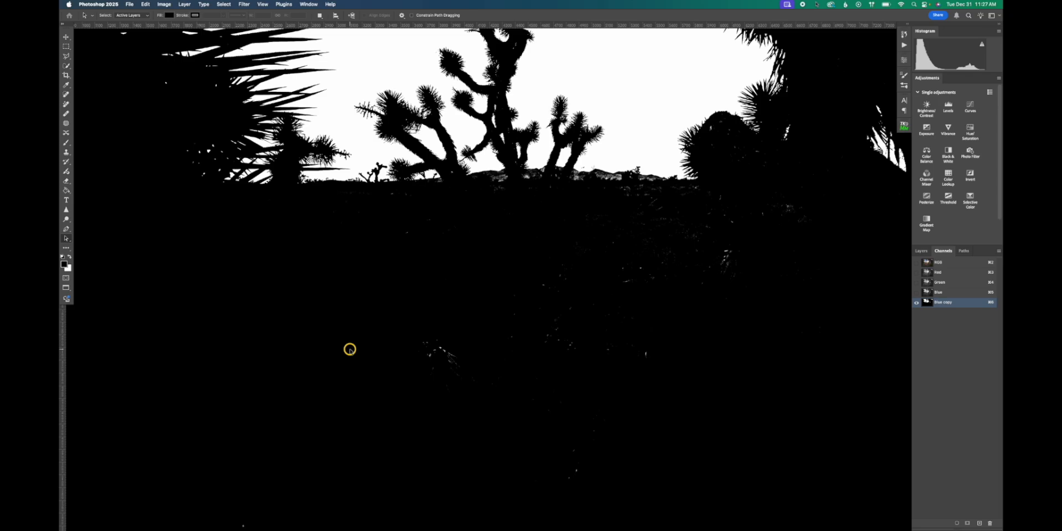
key("b")
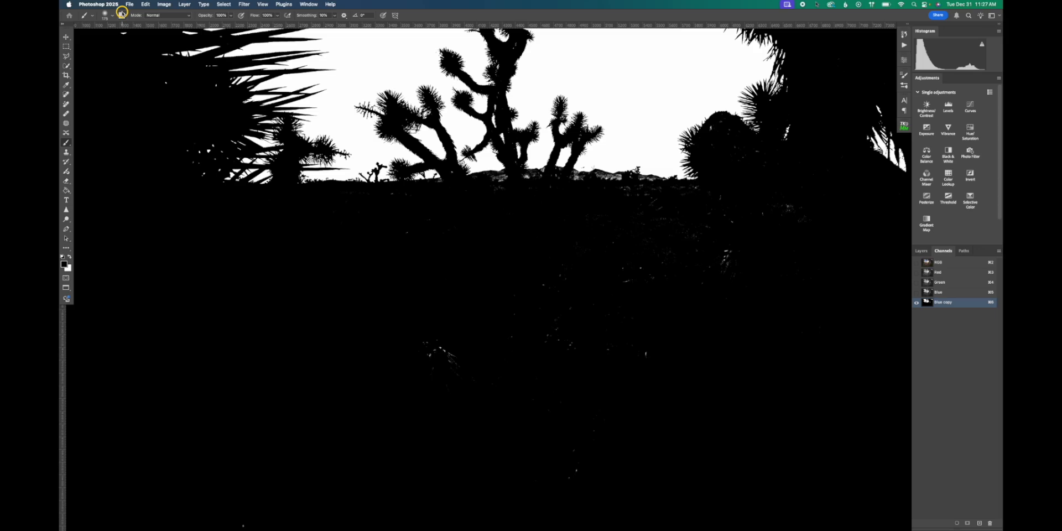
left_click(106, 15)
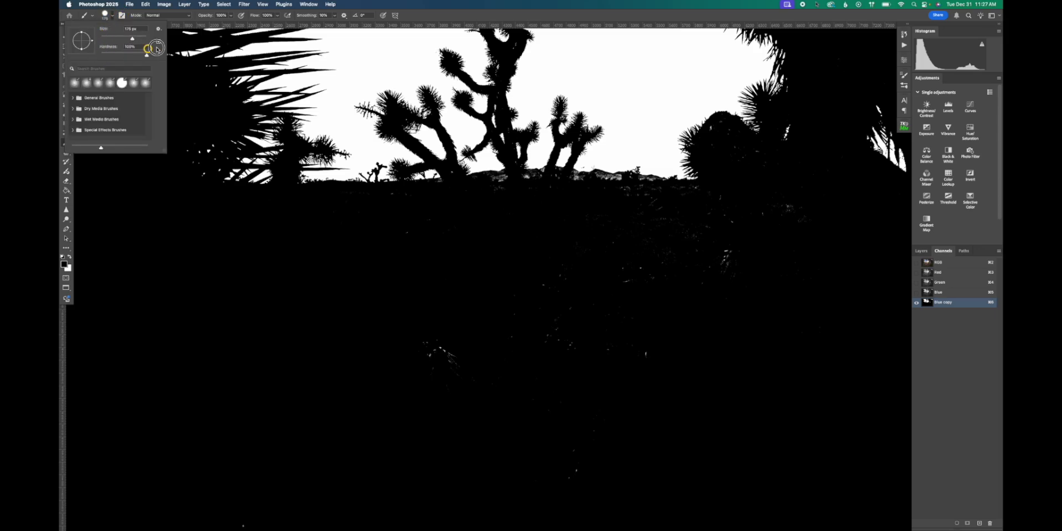
left_click(185, 43)
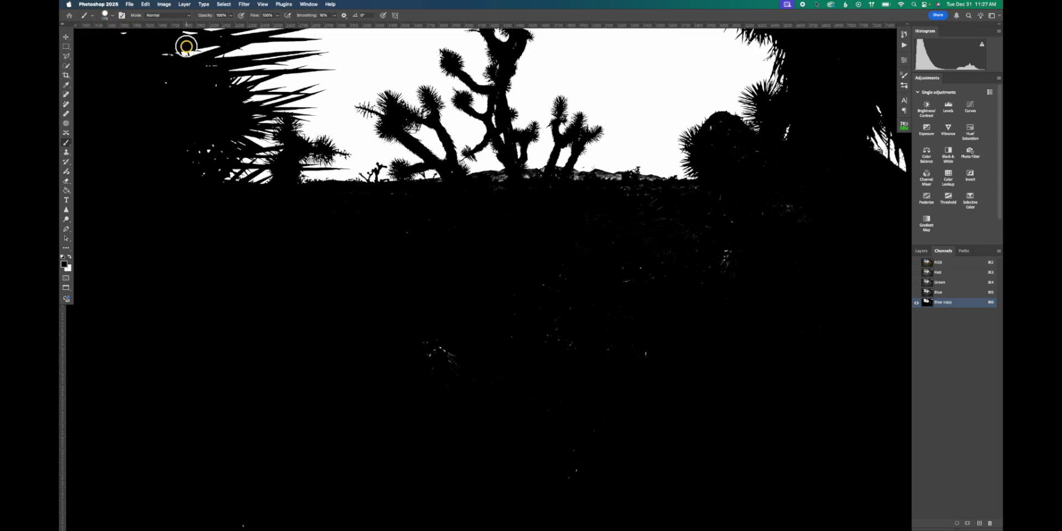
key("bracketright")
key("bracketright")
key("bracketright")
key("bracketright")
left_click(457, 366)
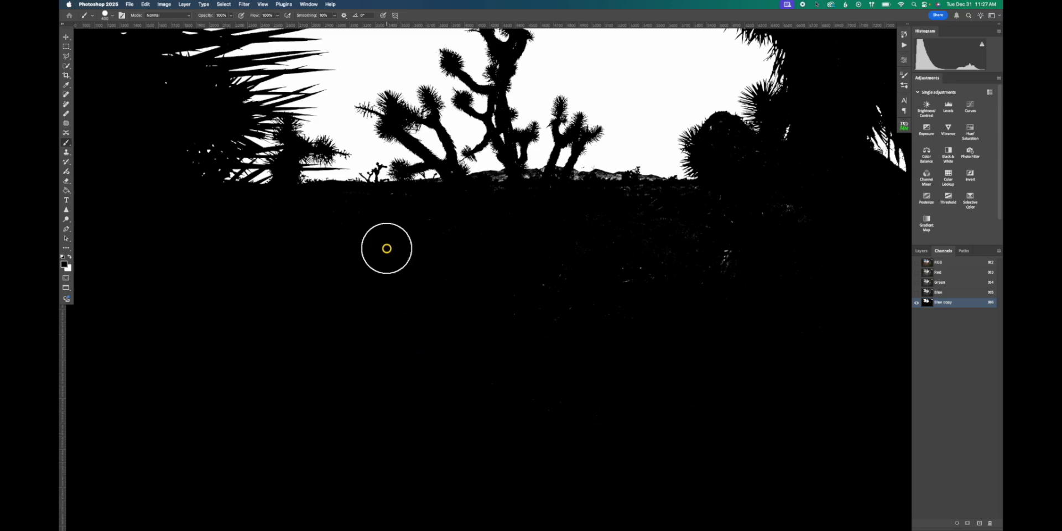
- Paint the grey patches on the distant mountains and along the horizon black with a smaller brush
scroll(697, 257, "up", 5)
key("bracketleft")
key("bracketleft")
key("bracketleft")
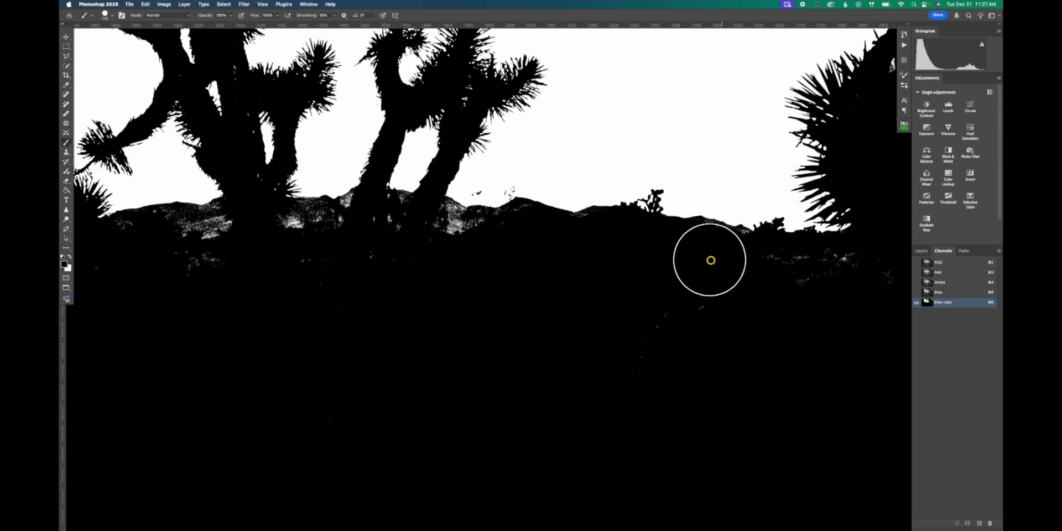
key("bracketleft")
key("bracketleft")
key("bracketleft")
key("bracketleft")
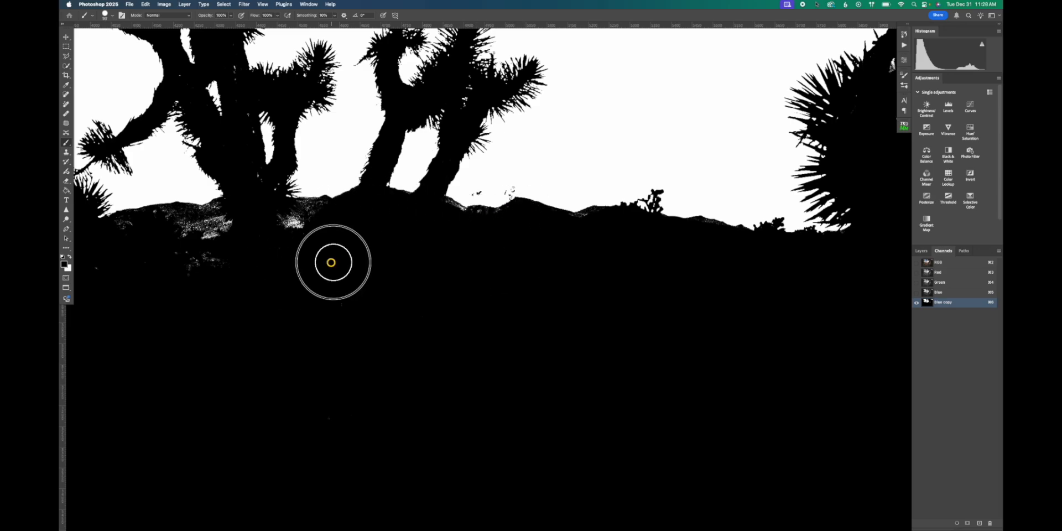
left_click_drag(332, 261, 181, 224)
- Paint white over the stray dark specks in the sky above the mountains, and touch up the ridge in black
key("x")
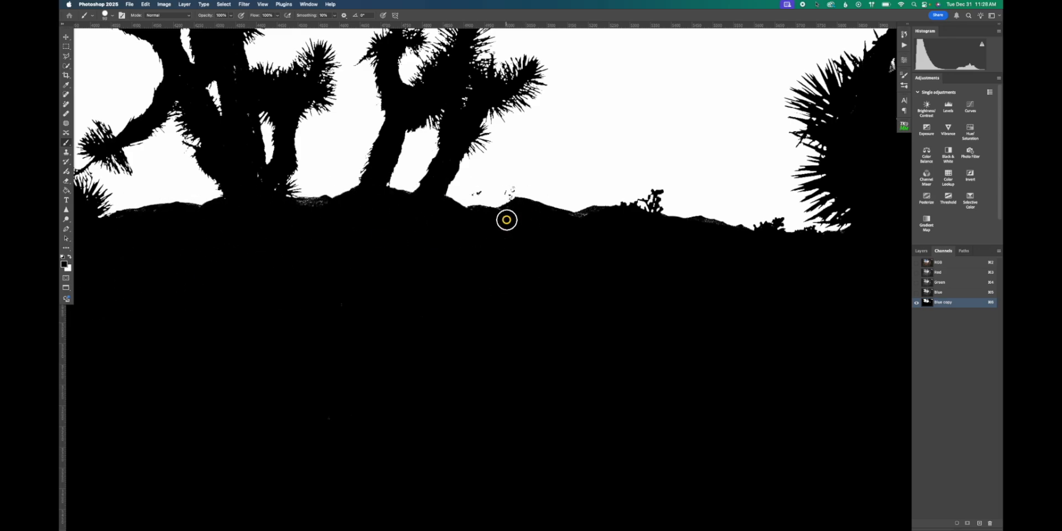
left_click(475, 187)
key("x")
left_click(305, 217)
- Paint the remaining white specks inside the right-hand trees and the foreground black with a larger brush
scroll(596, 281, "right", 7)
key("bracketright")
key("bracketright")
key("bracketright")
key("bracketright")
key("bracketright")
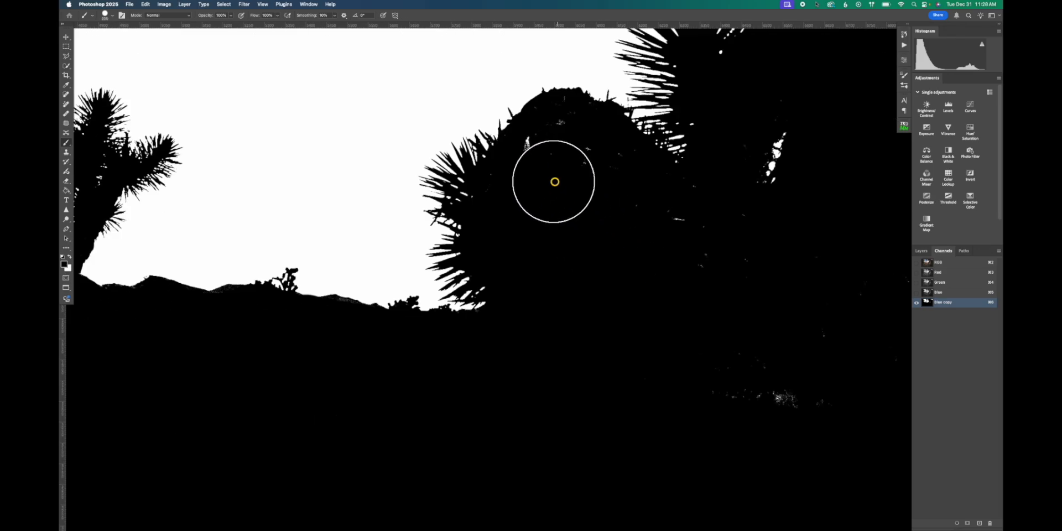
scroll(707, 389, "down", 3)
scroll(683, 375, "right", 5)
scroll(553, 284, "up", 6)
scroll(424, 192, "left", 10)
scroll(479, 267, "down", 15)
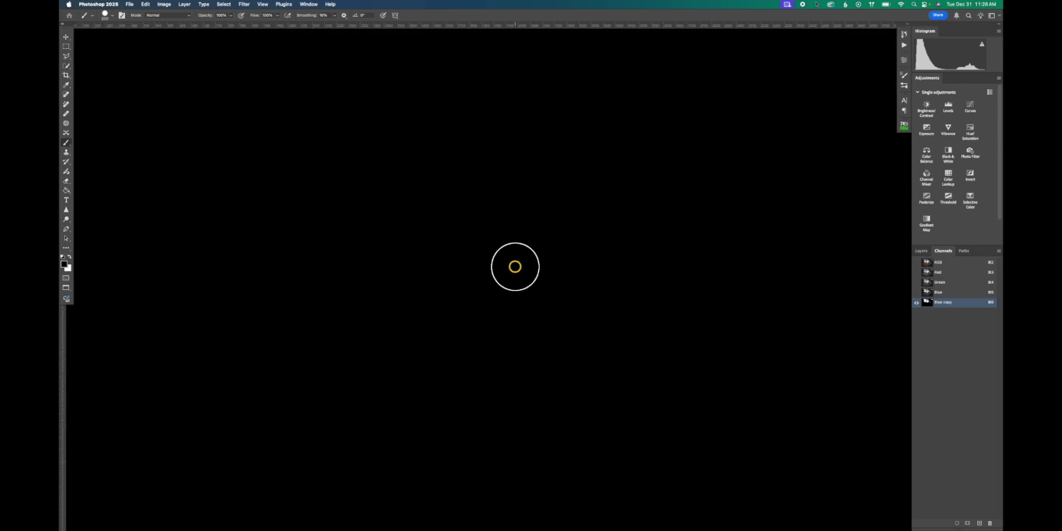
- Load the cleaned Blue copy channel as a selection and return to the layers
key("super+0")
key("a")
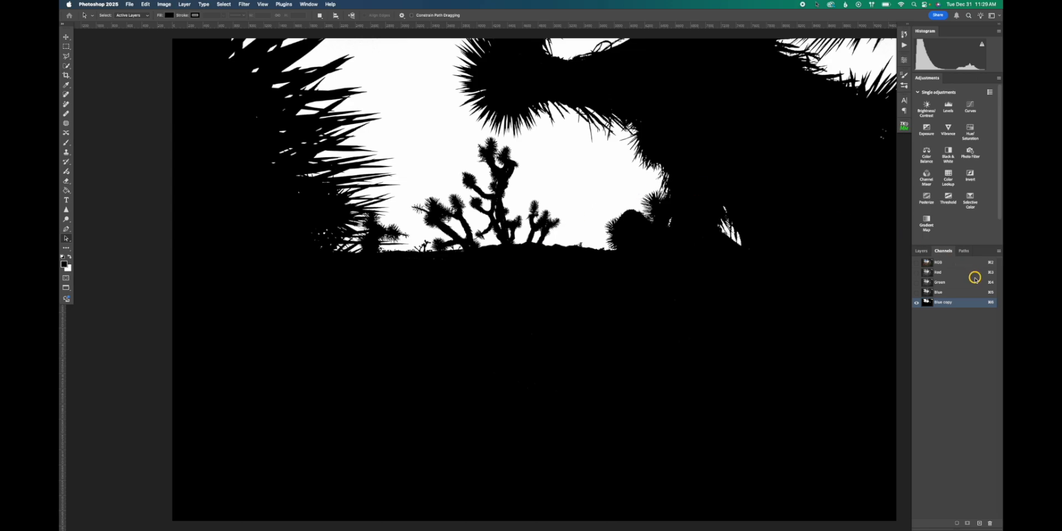
left_click(926, 303, "super")
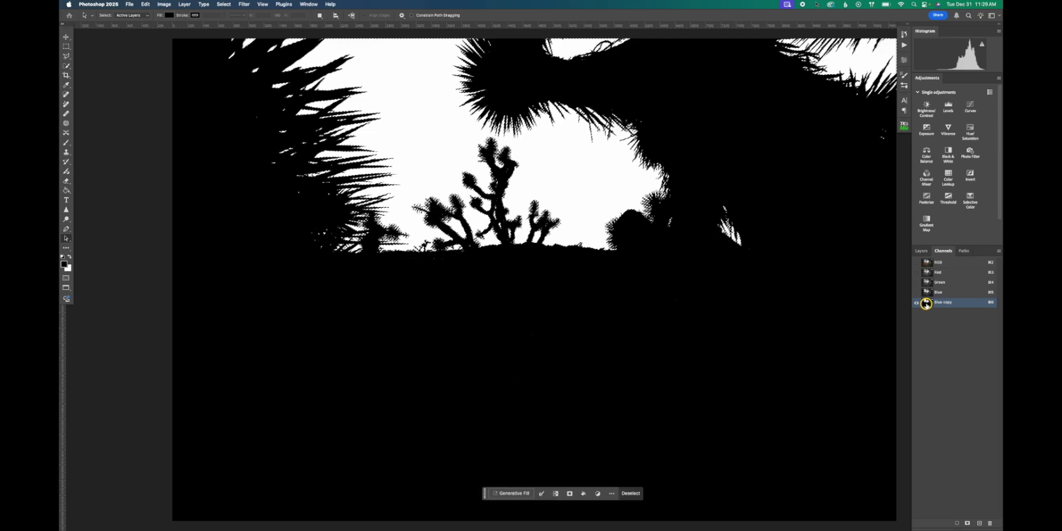
left_click(921, 251)
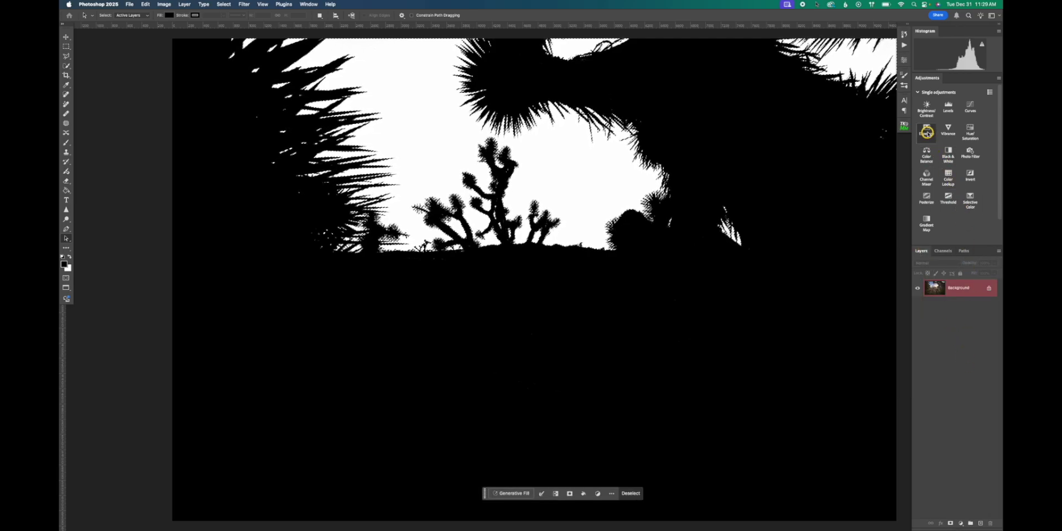
- Add a Curves adjustment layer masked by the sky selection and hide the Blue copy channel's red overlay
left_click(967, 112)
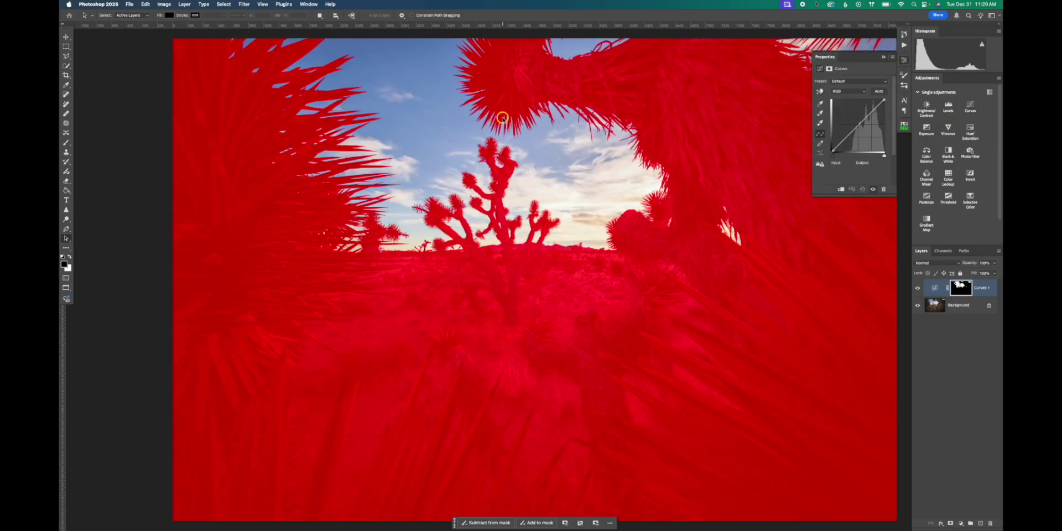
left_click(944, 252)
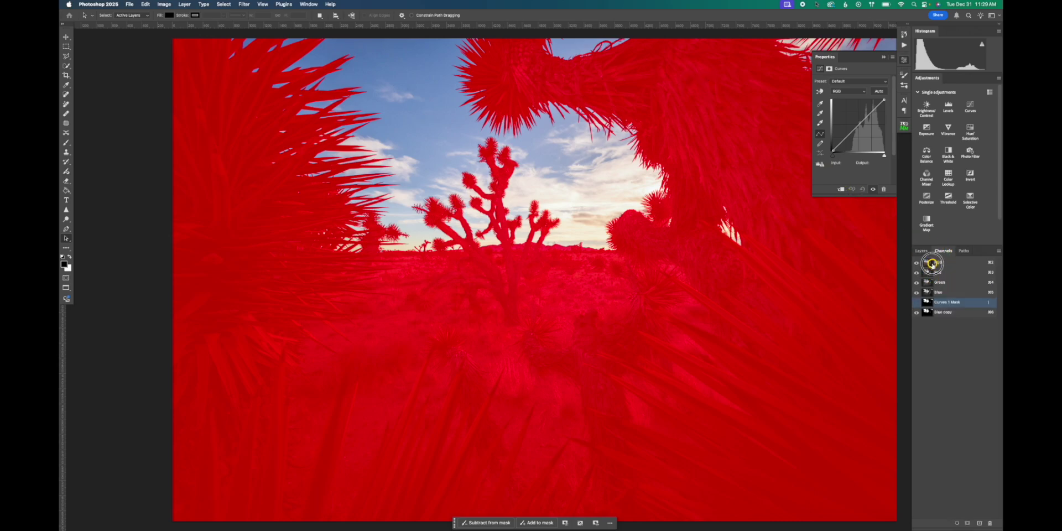
left_click(931, 264)
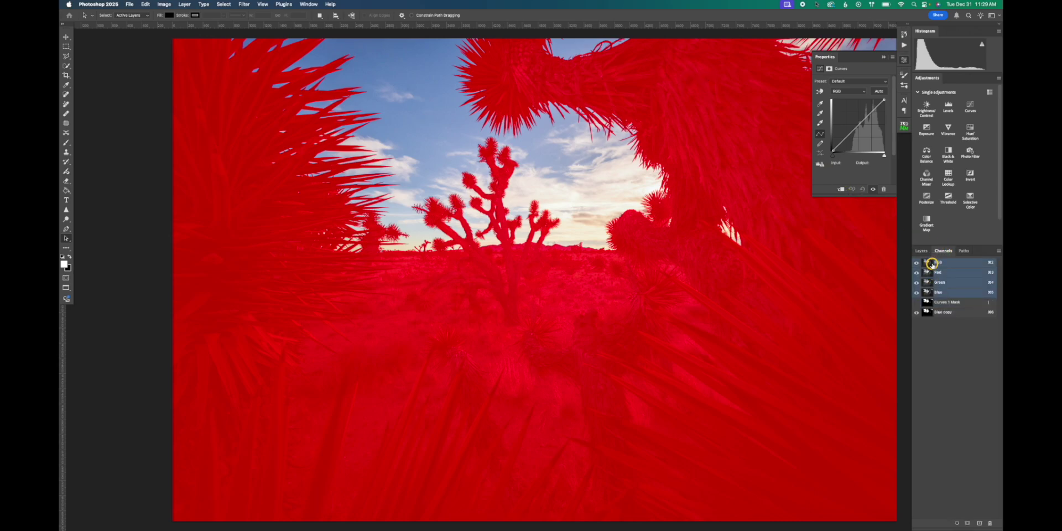
left_click(917, 313)
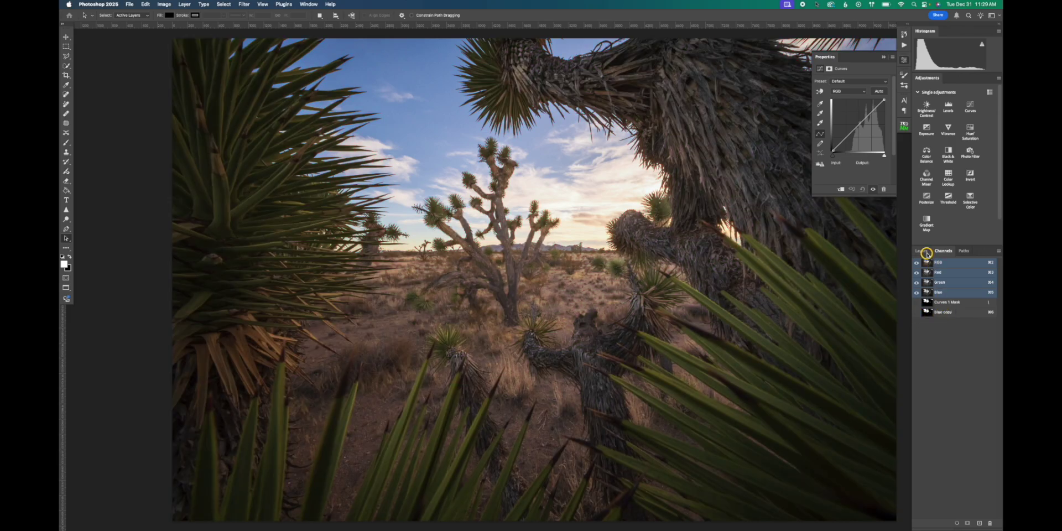
- Return to the layers and pull the Curves adjustment down slightly to darken the masked sky
left_click(927, 252)
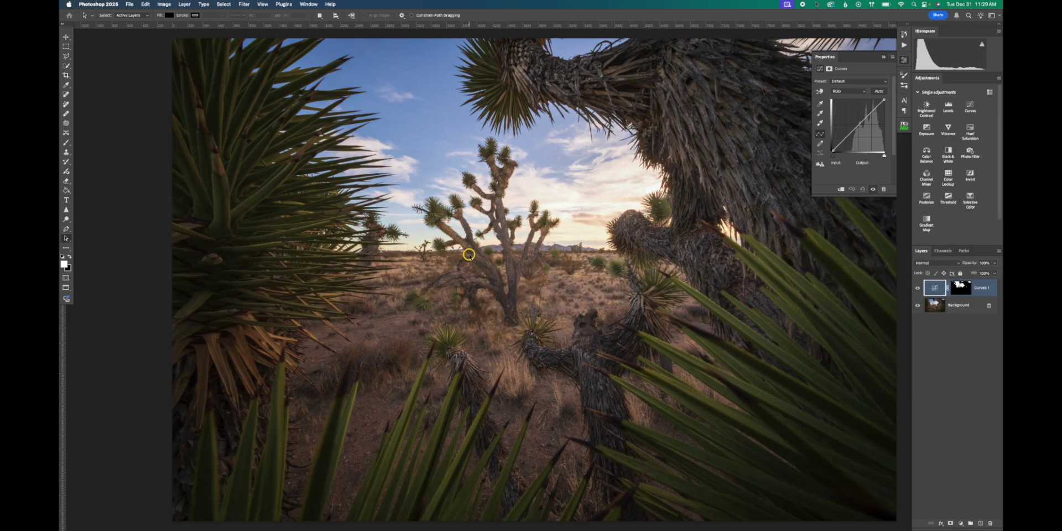
left_click_drag(869, 114, 869, 121)
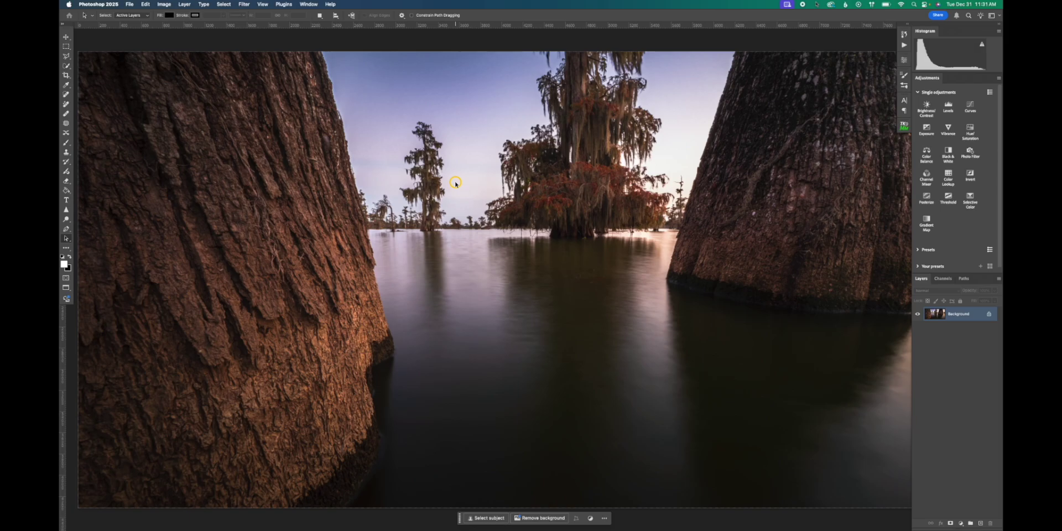
- Set up the Clone Stamp tool with a soft-edged brush and the Darker Color blend mode
scroll(332, 121, "up", 5)
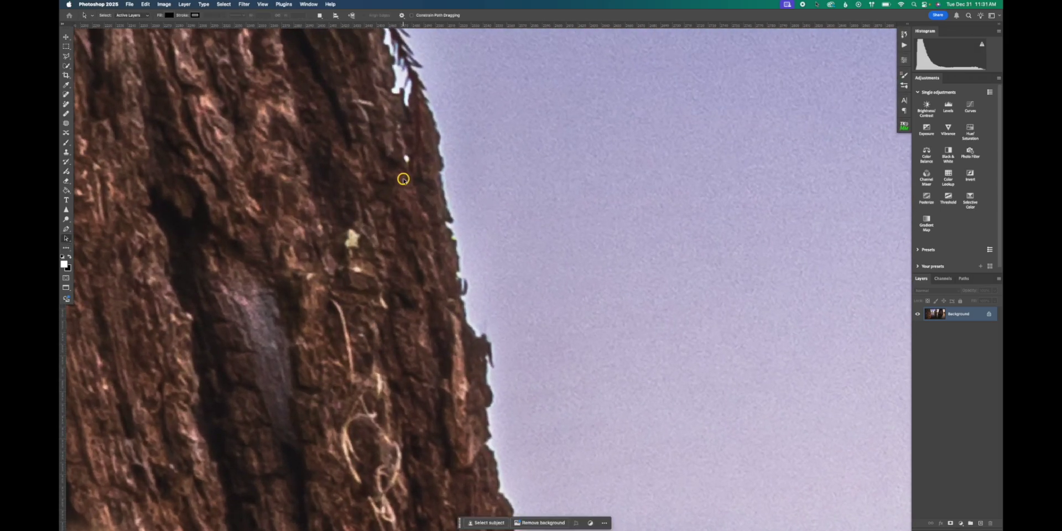
scroll(404, 179, "up", 10)
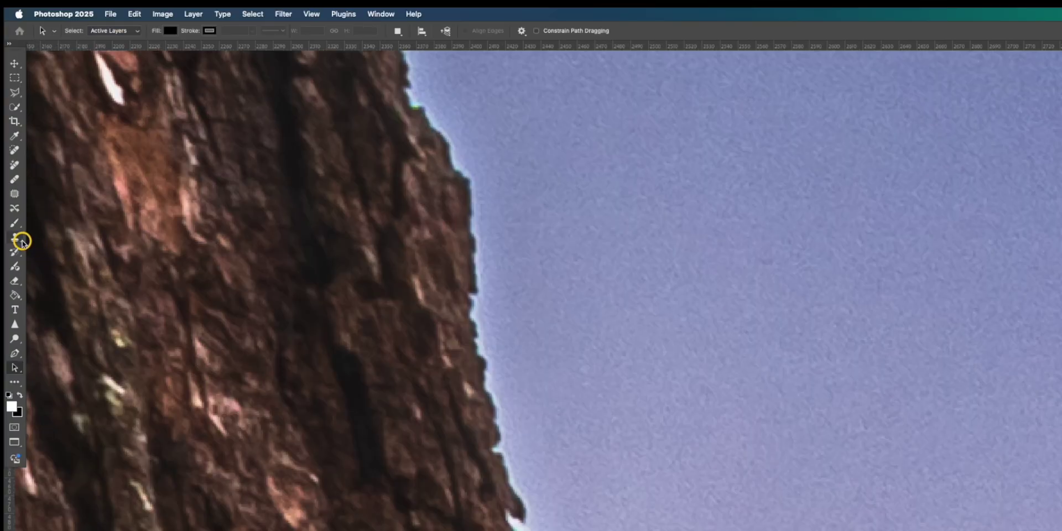
left_click(67, 153)
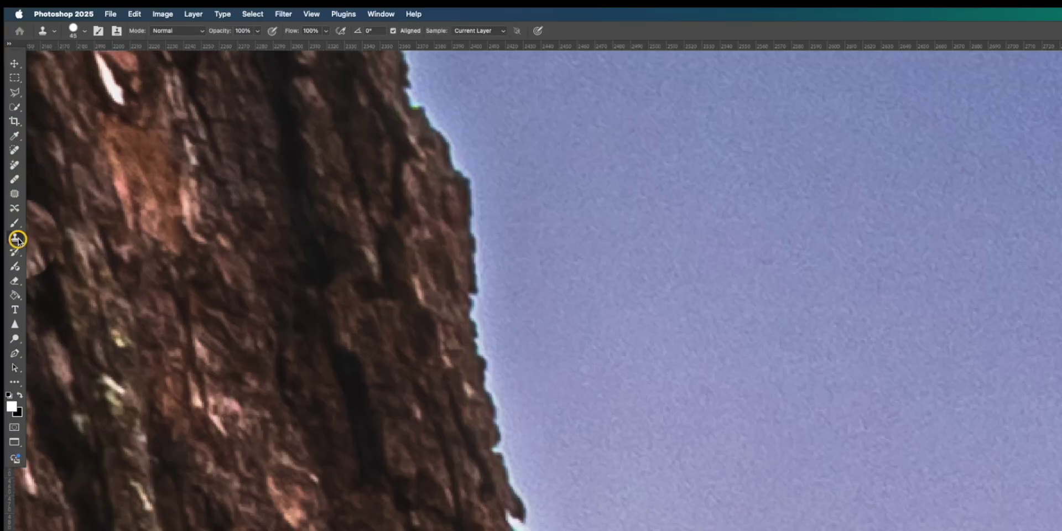
left_click(74, 29)
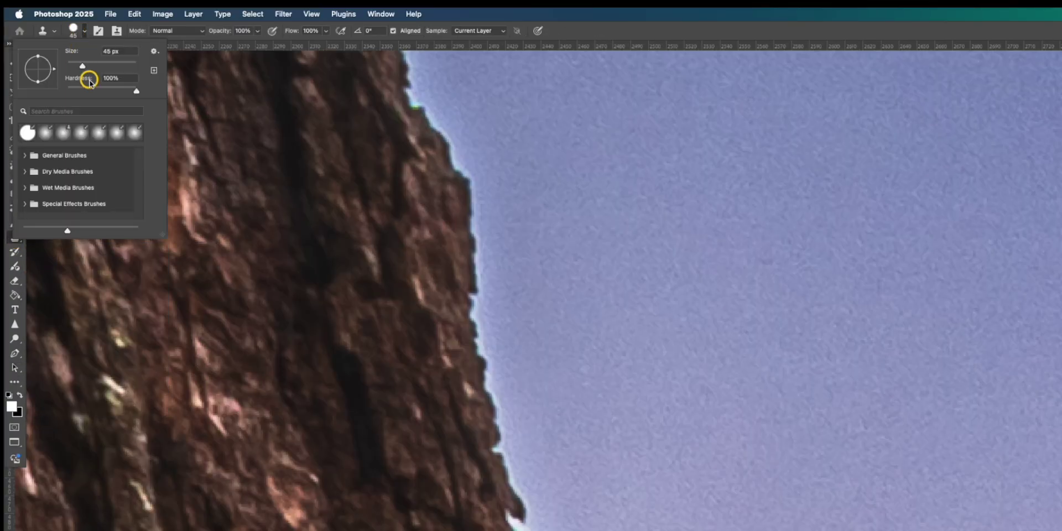
left_click_drag(89, 82, 35, 90)
key("Return")
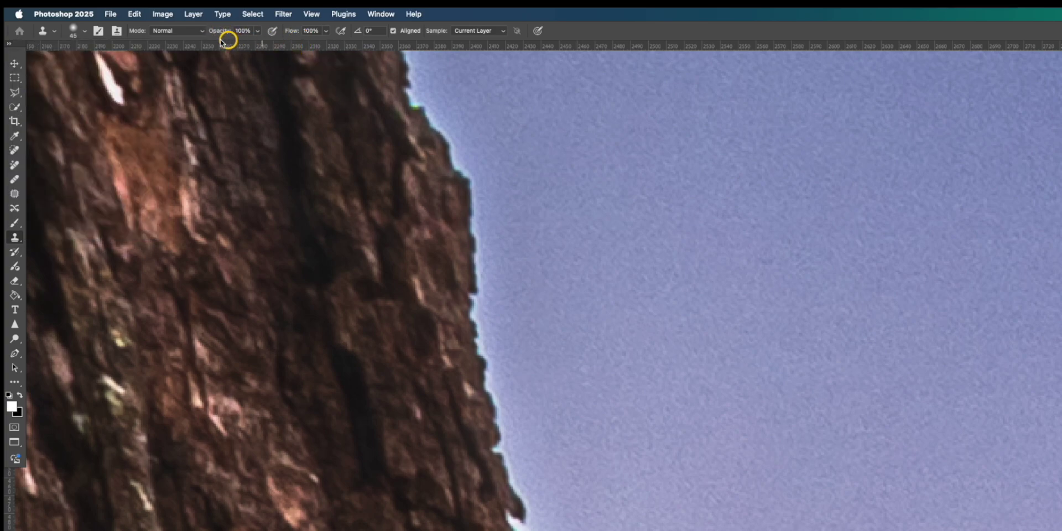
left_click(192, 32)
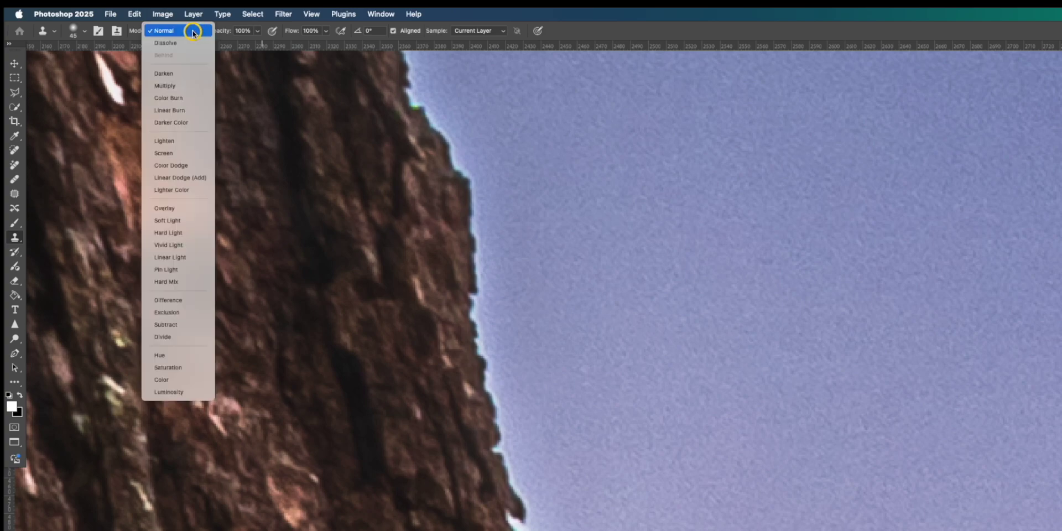
left_click(192, 124)
- Sample clean sky and clone it over the bright halo along the edge of the left tree trunk
scroll(610, 163, "up", 3)
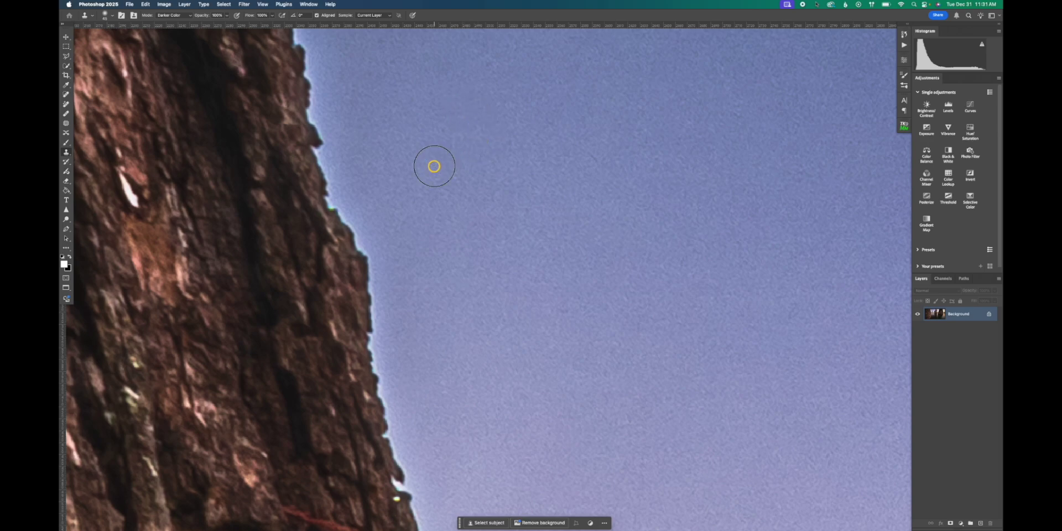
left_click(330, 208)
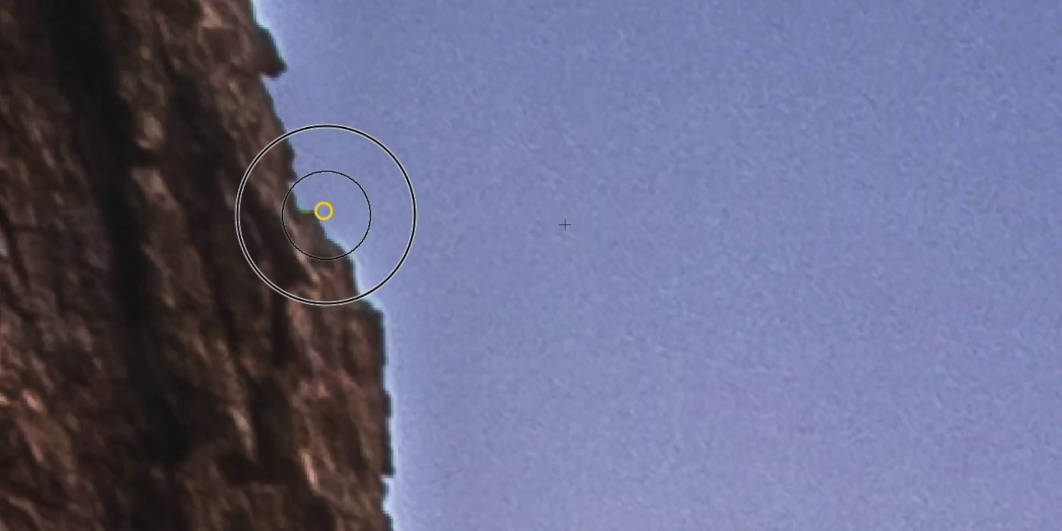
mouse_move(324, 211)
left_mouse_down()
mouse_move(372, 273)
mouse_move(397, 530)
left_mouse_up()
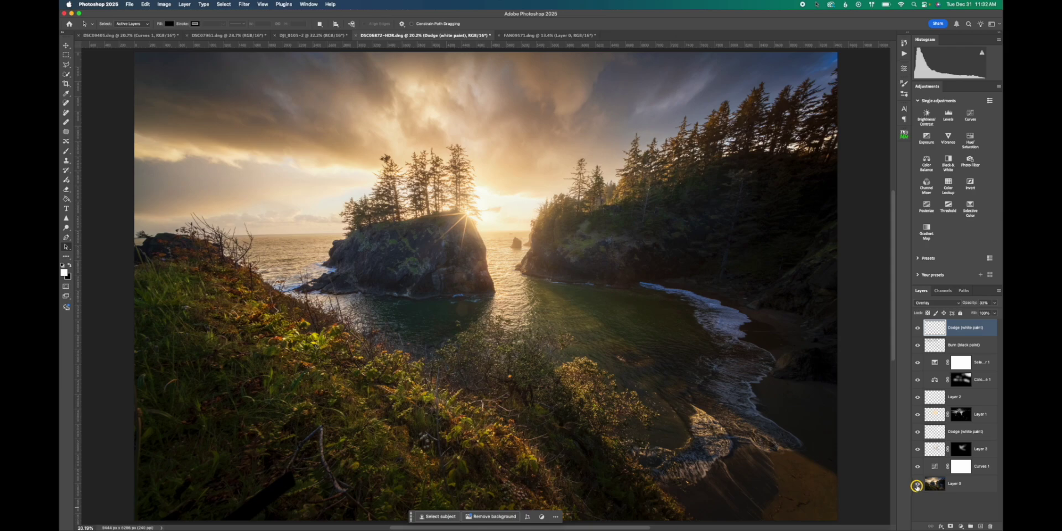
- Compare the coastal photo before and after editing by showing only Layer 0 and restoring the other layers
left_click(916, 485, "alt")
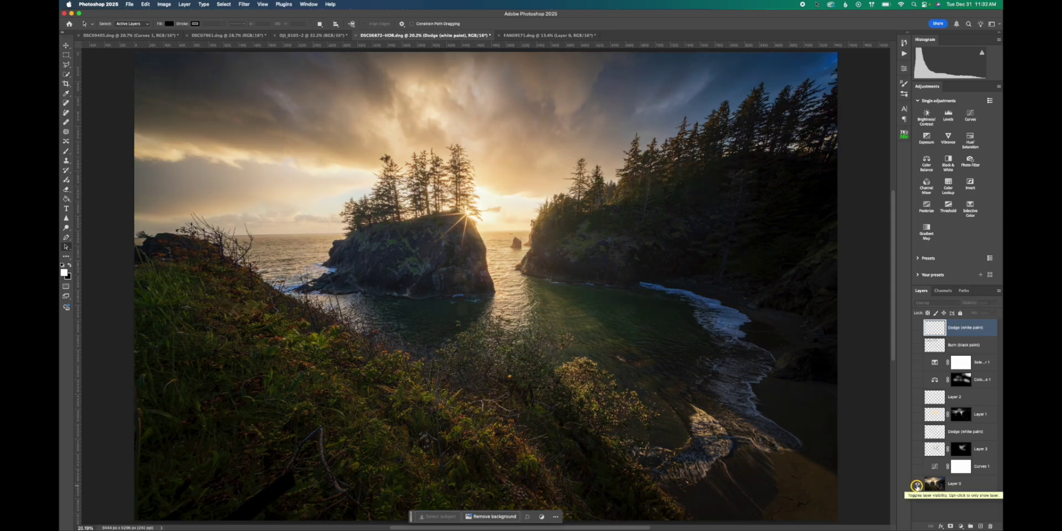
left_click(917, 486, "alt")
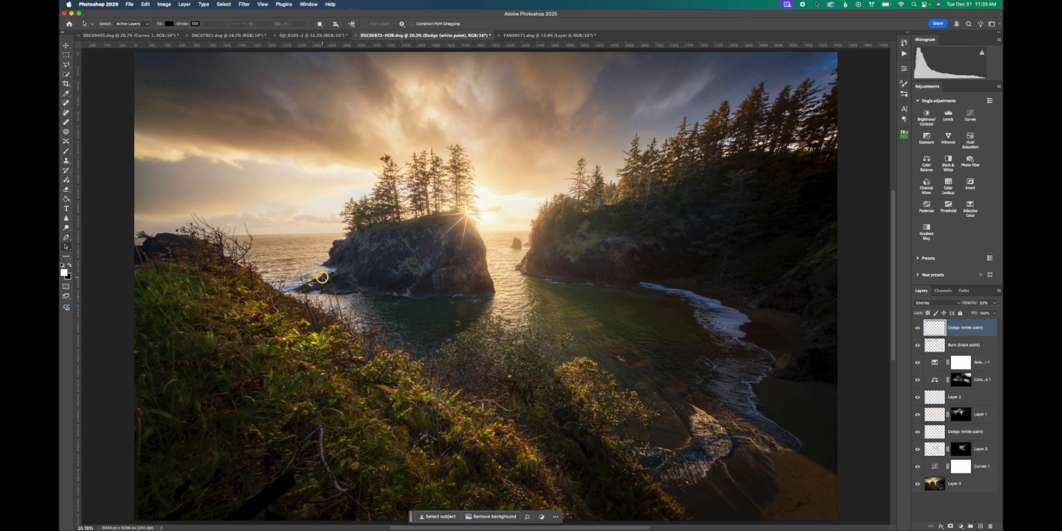
- Try to warp Layer 0 beneath the other layers, reshaping the left shore, the sea stack and the right-hand cliffs
left_click(947, 487)
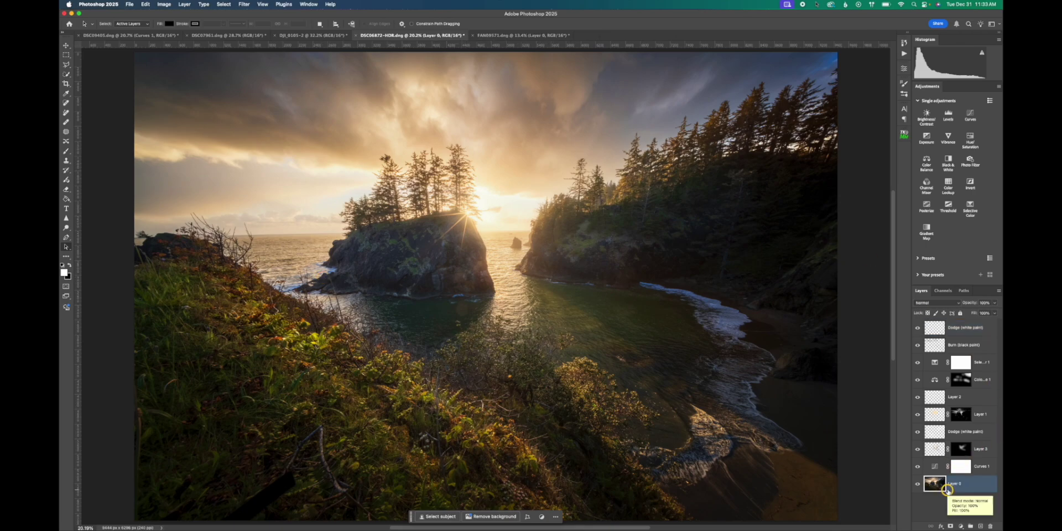
key("ctrl+t")
right_click(651, 380)
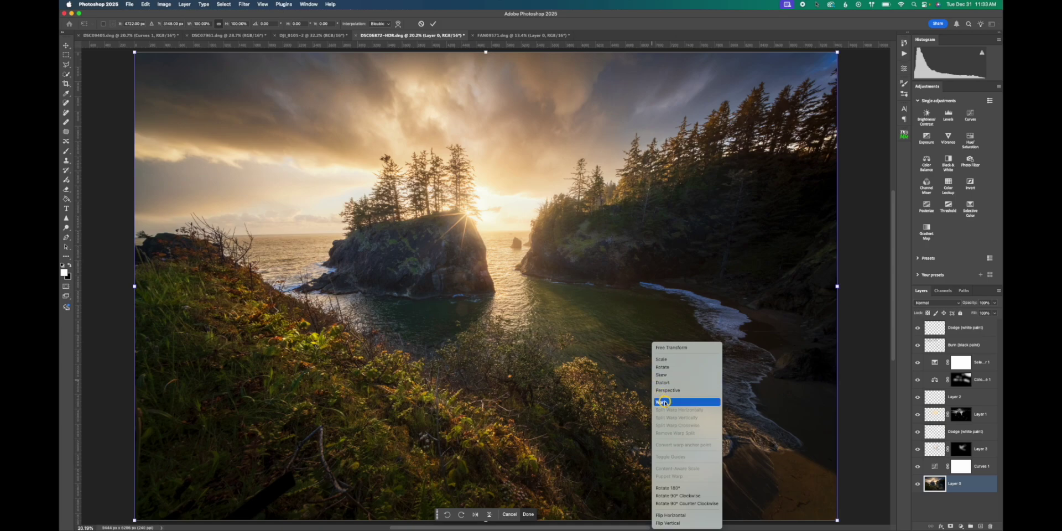
left_click(659, 402)
left_click_drag(162, 246, 161, 242)
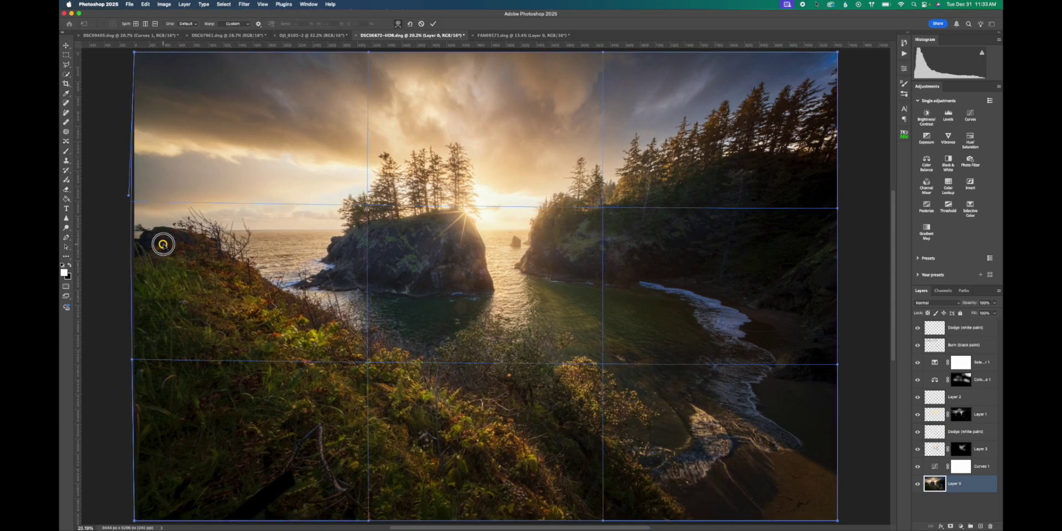
left_click_drag(344, 247, 343, 251)
left_click_drag(706, 232, 709, 244)
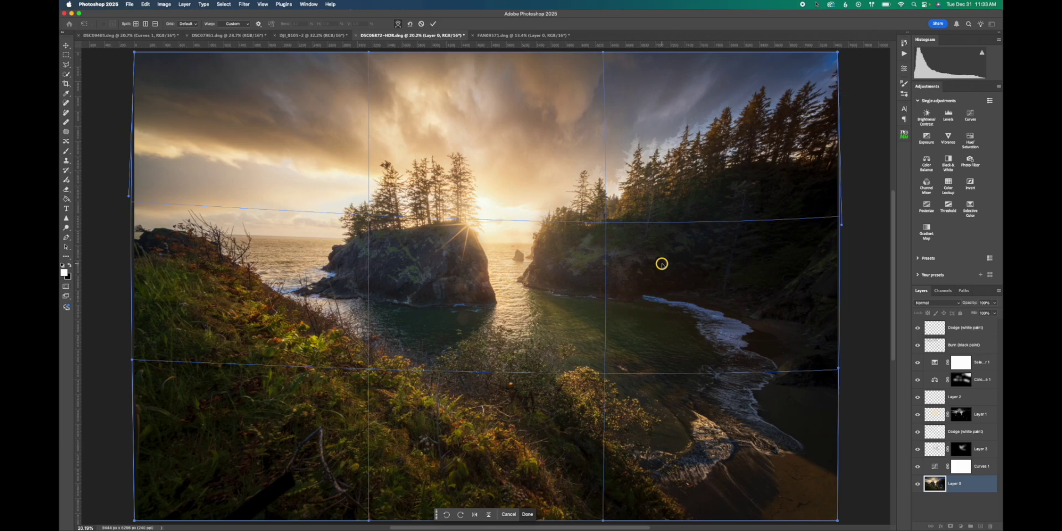
key("Return")
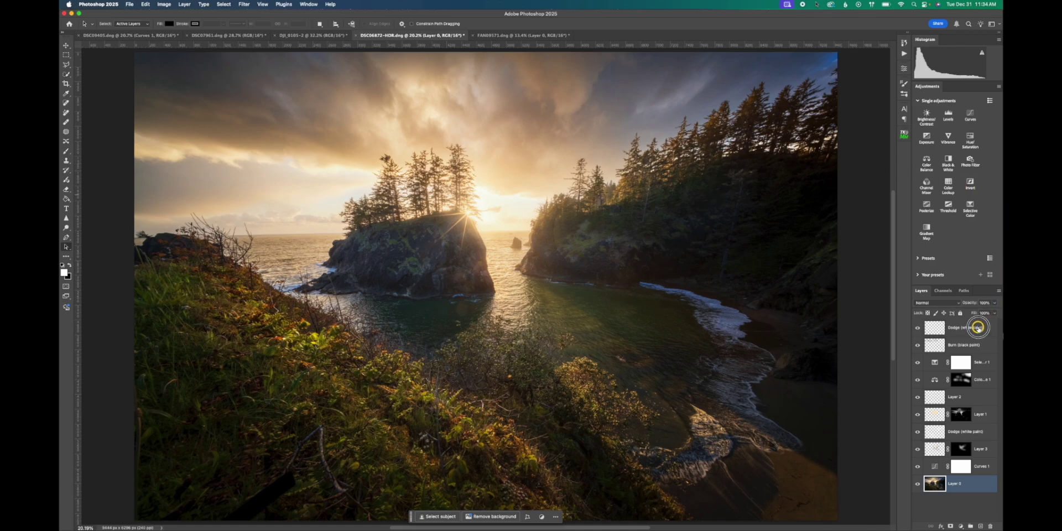
- Stamp all visible layers into a new merged layer above the top Dodge (white paint) layer and select it
left_click(978, 327)
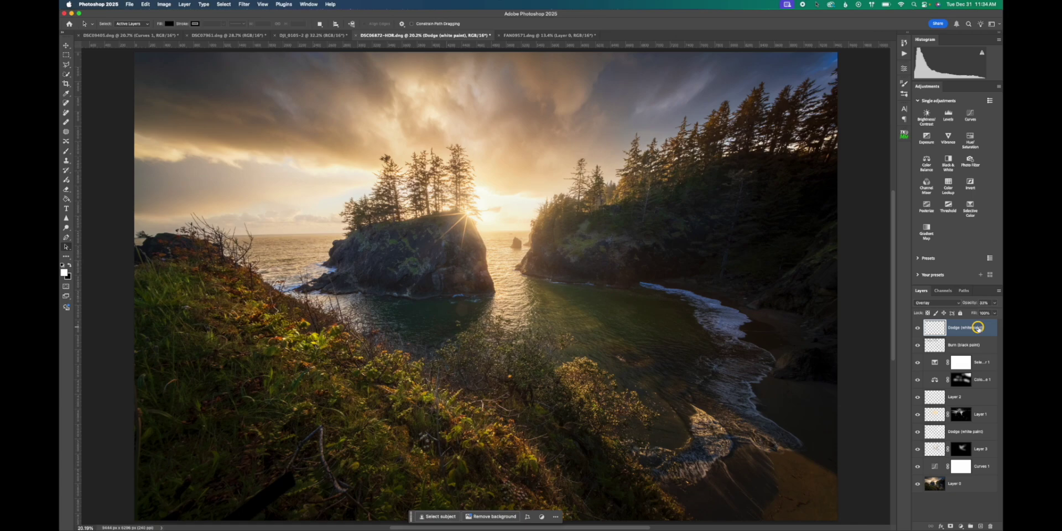
key("alt+shift+super+e")
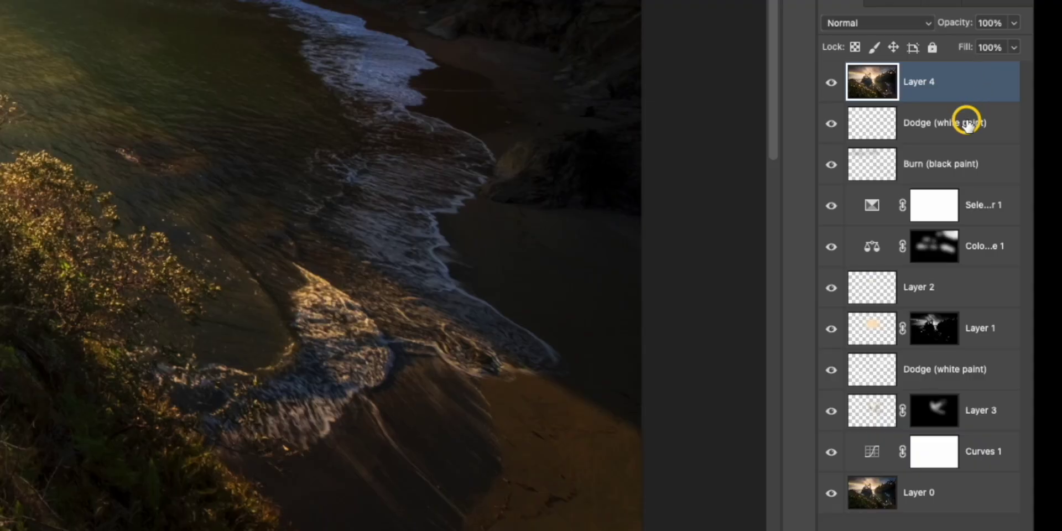
left_click(914, 89)
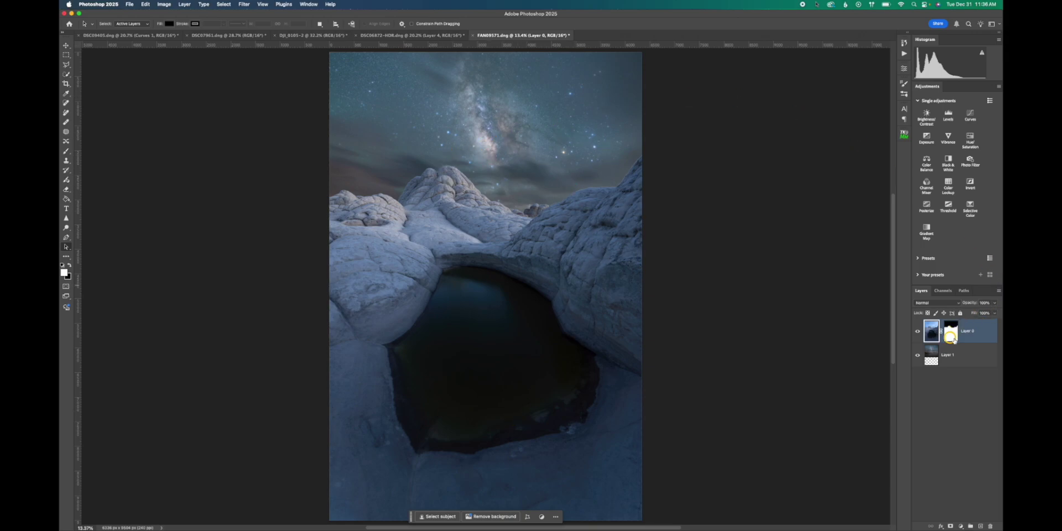
- View the mask of Layer 0 on its own and return to the Milky Way composite
left_click(951, 328, "alt")
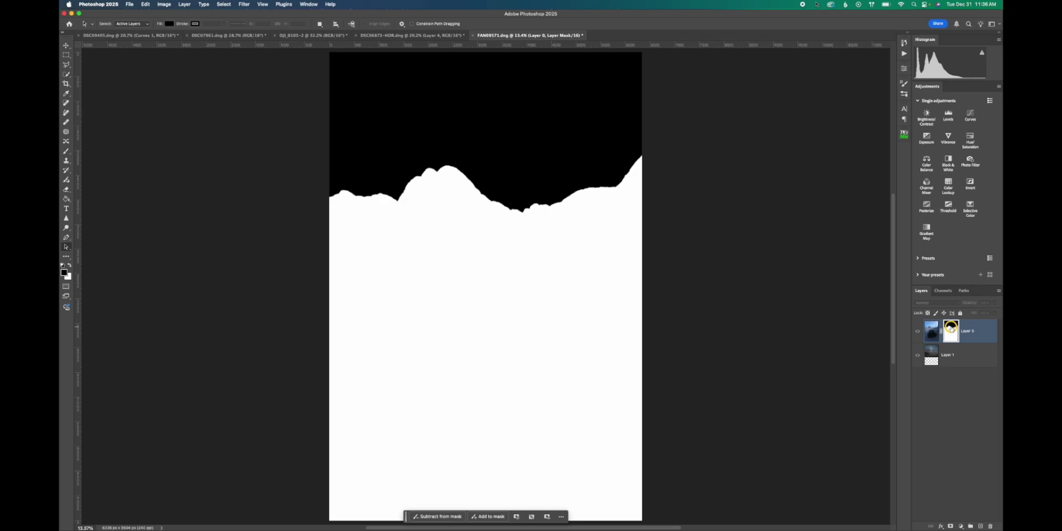
left_click(951, 329, "alt")
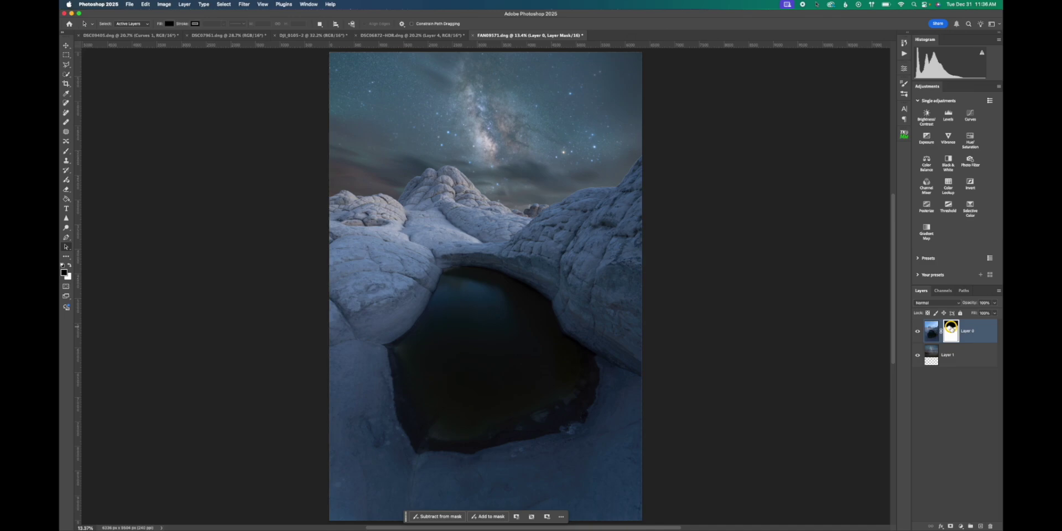
- Add a Curves adjustment layer above Layer 0 and pull the middle of the curve down to darken the image
left_click(972, 117)
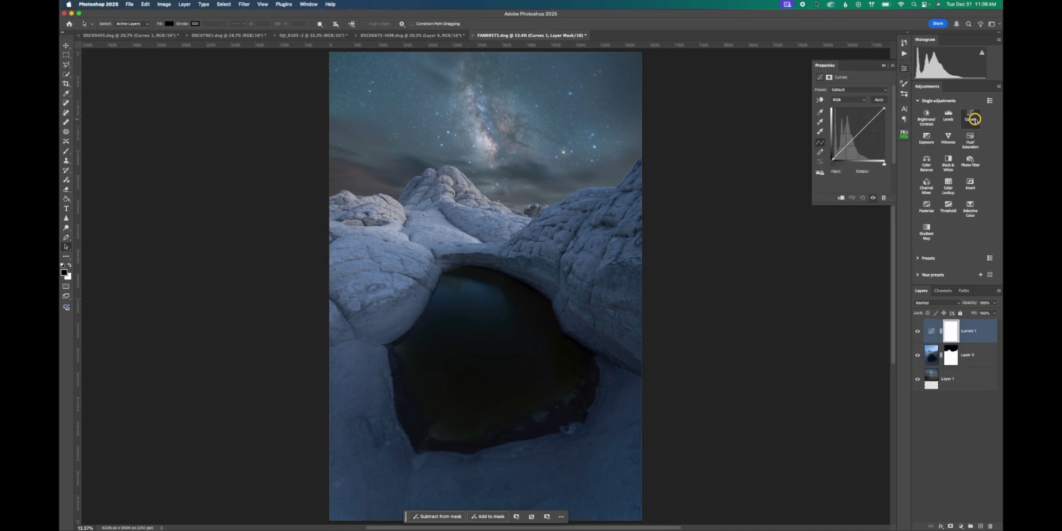
left_click_drag(884, 109, 861, 142)
left_click(535, 120)
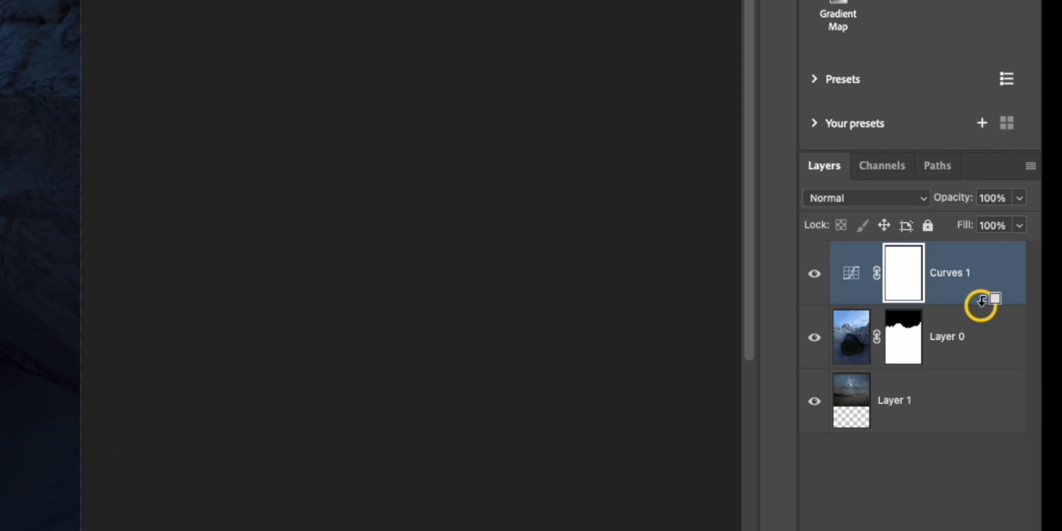
- Clip the Curves adjustment to Layer 0 and raise its curve point slightly to fine-tune the rock foreground's brightness
left_click(982, 302, "alt")
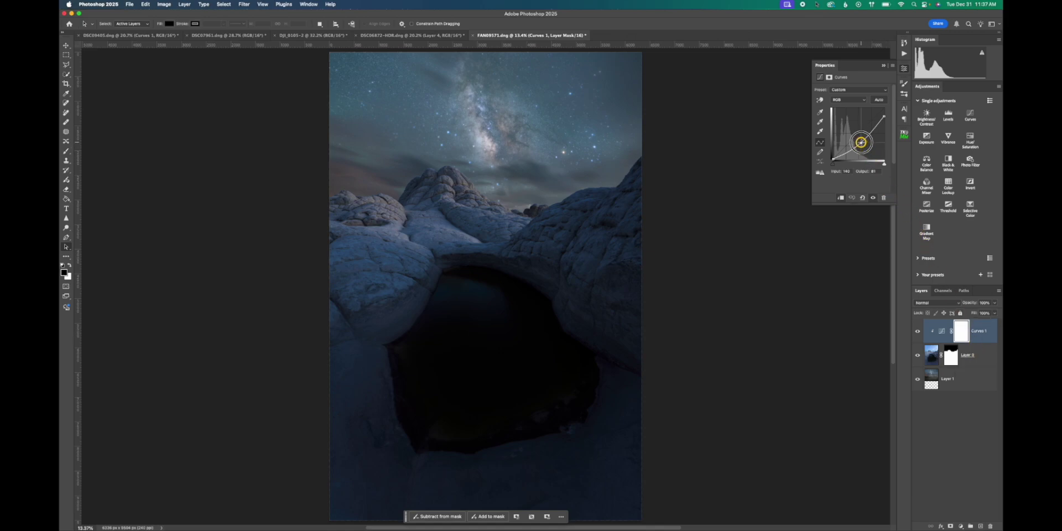
left_click_drag(861, 142, 861, 138)
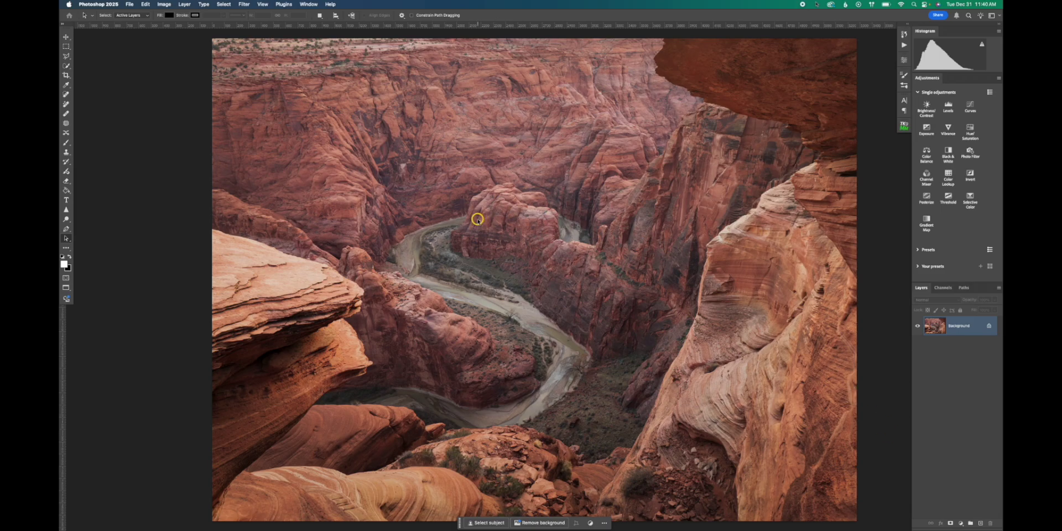
- Duplicate the Background layer of the canyon photo
scroll(478, 219, "up", 5)
scroll(478, 219, "up", 5)
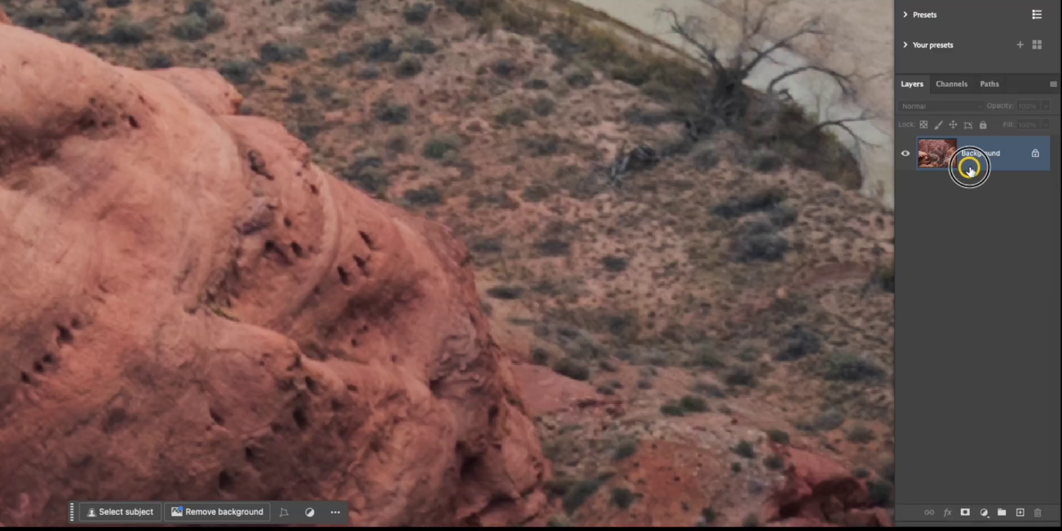
left_click_drag(951, 333, 1026, 512)
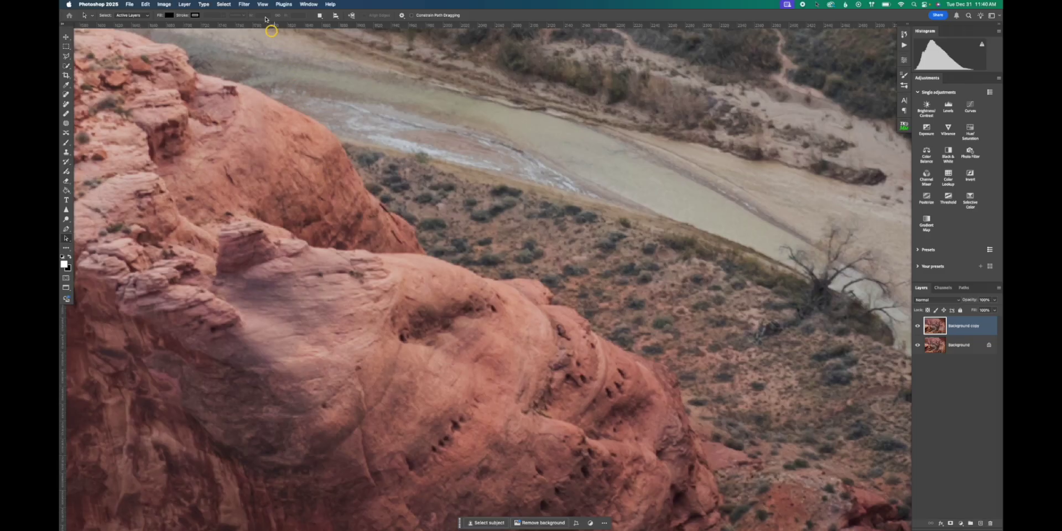
- Apply a High Pass filter with a radius of 3 pixels to the Background copy layer
left_click(246, 4)
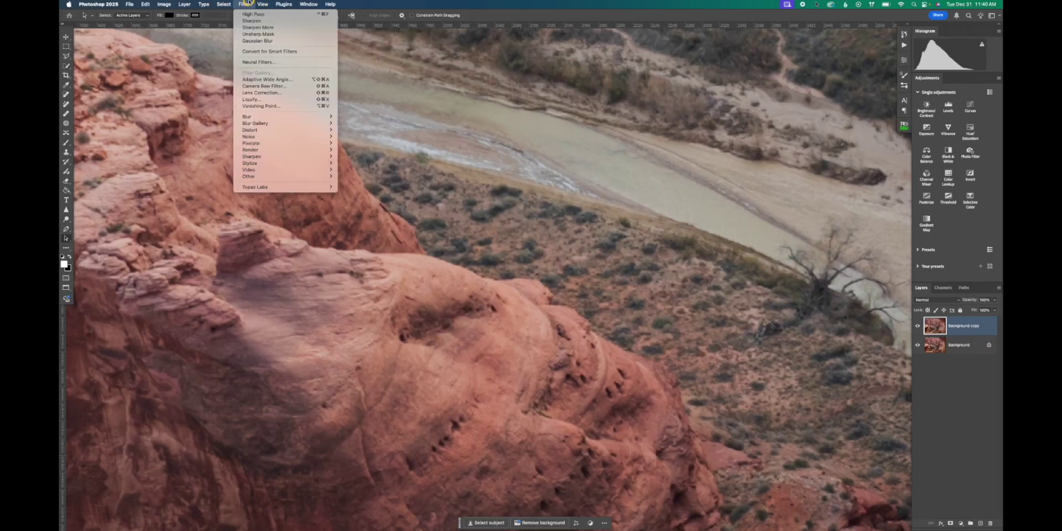
mouse_move(269, 177)
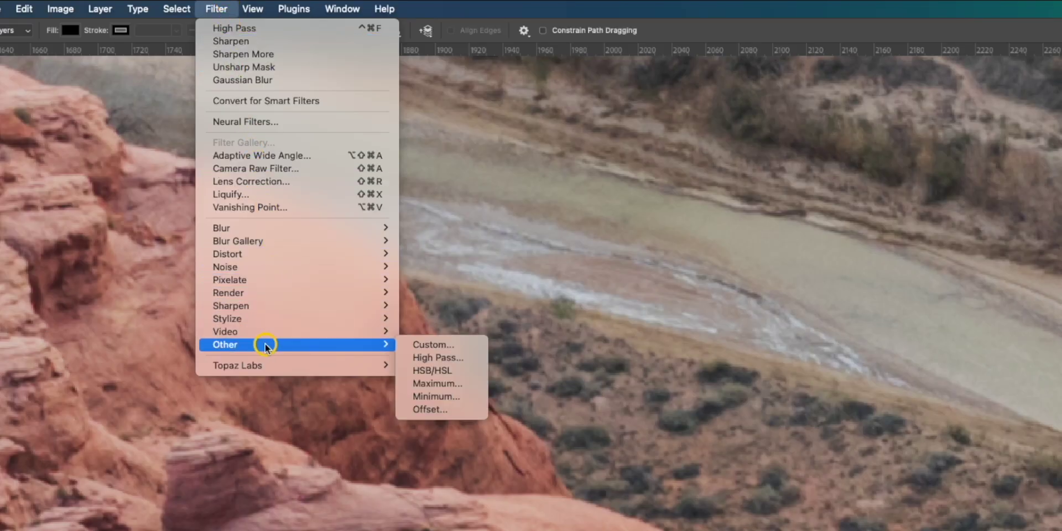
left_click(407, 360)
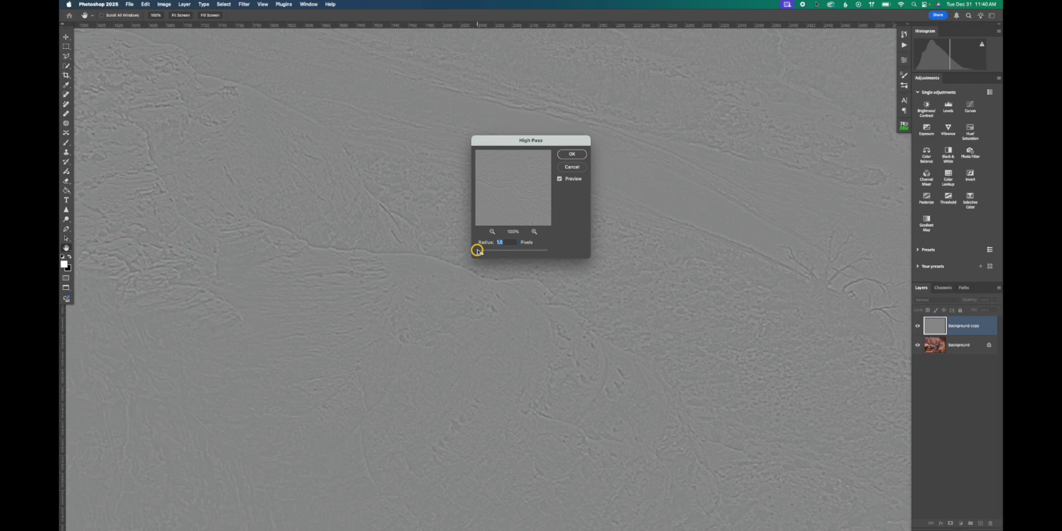
type("3")
key("Return")
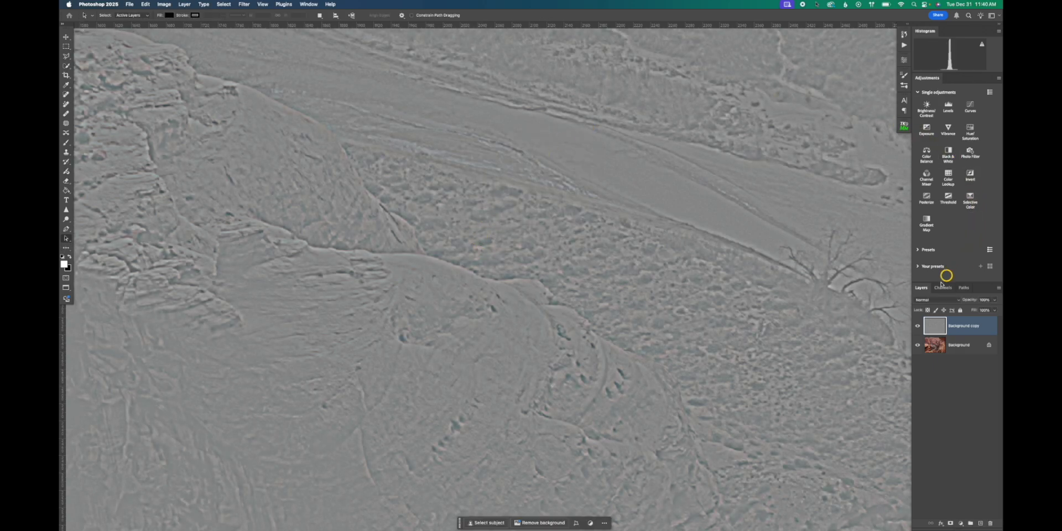
- Set the Background copy layer's blend mode to Overlay and toggle its visibility to compare the sharpening with the original
left_click(923, 299)
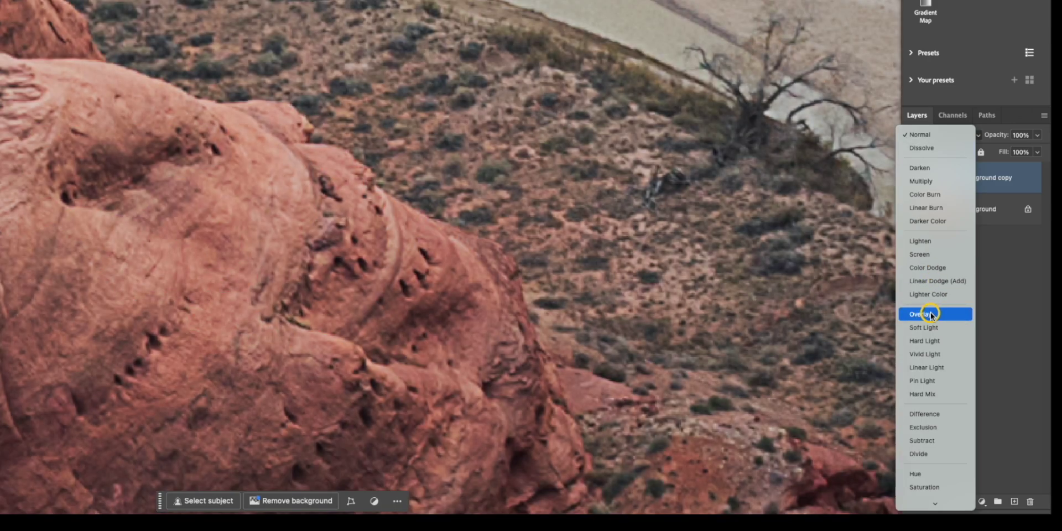
left_click(931, 315)
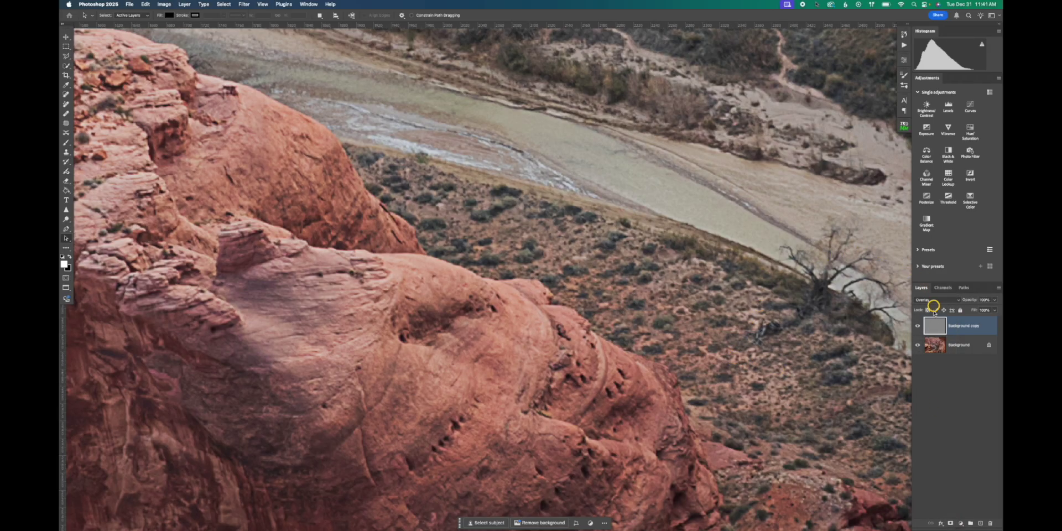
left_click(918, 328)
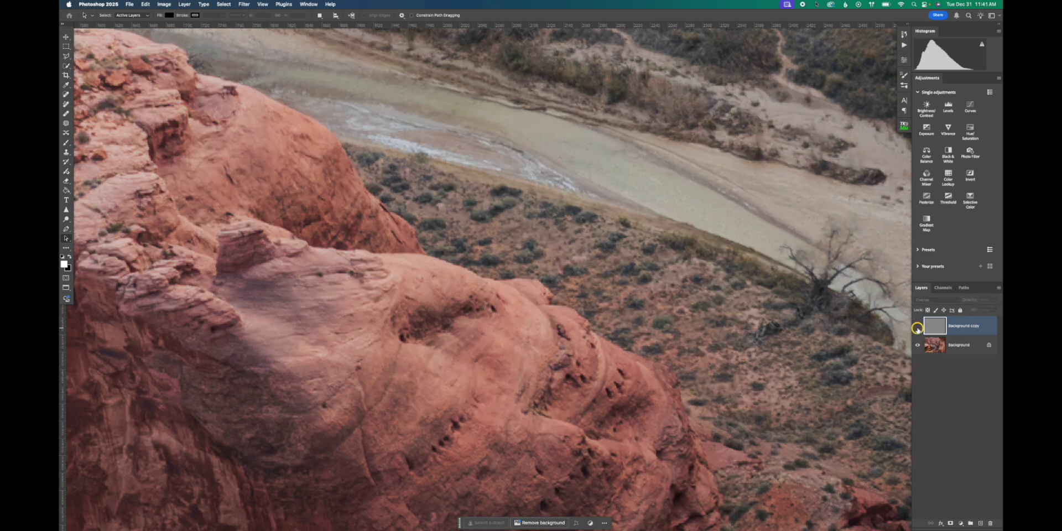
left_click(917, 328)
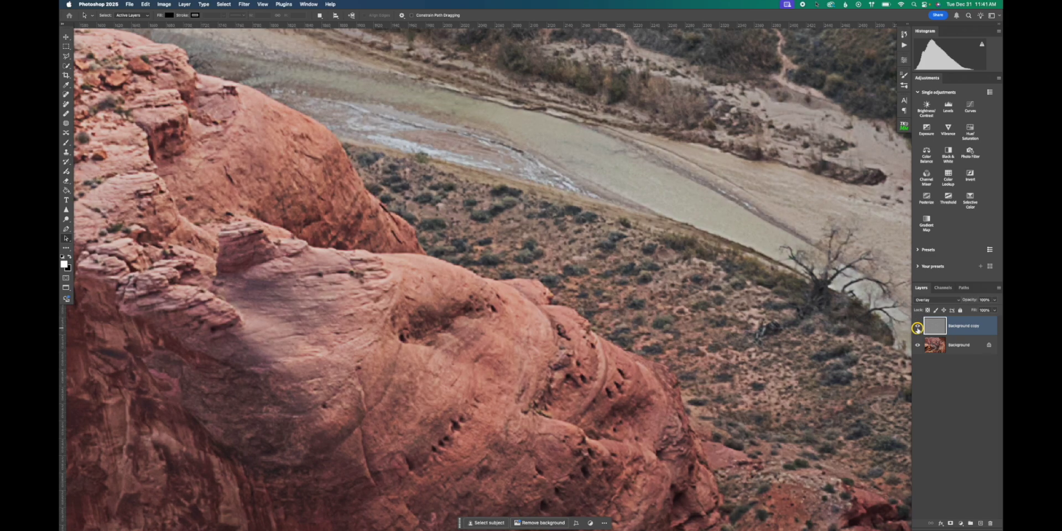
- Set the Background copy layer's opacity to 50% and hide the layer to compare against the original photo
left_click(987, 300)
type("50")
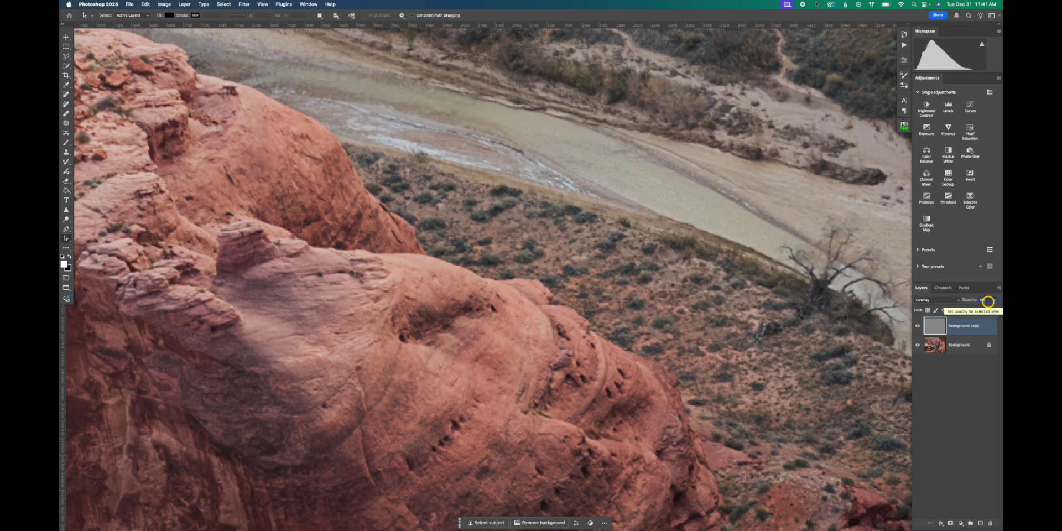
left_click(917, 328)
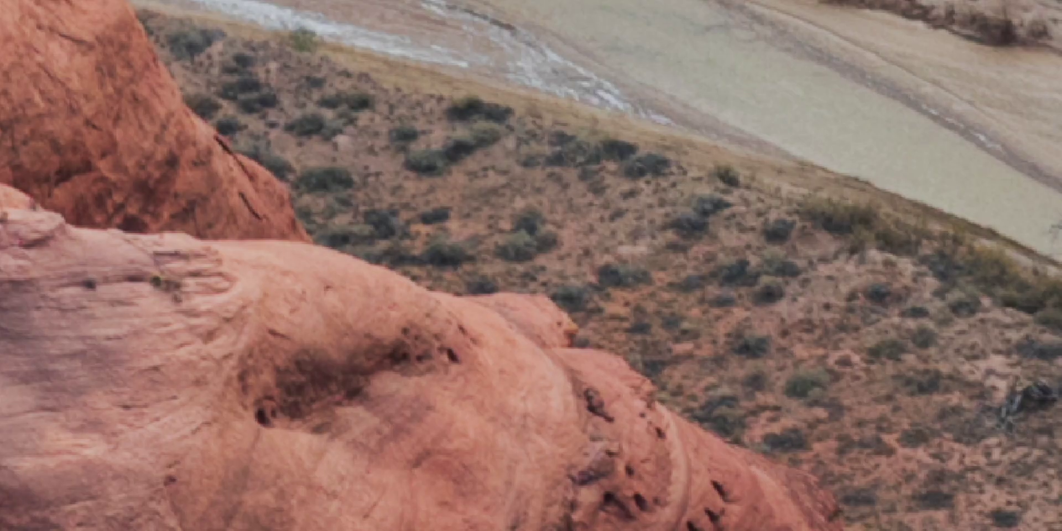